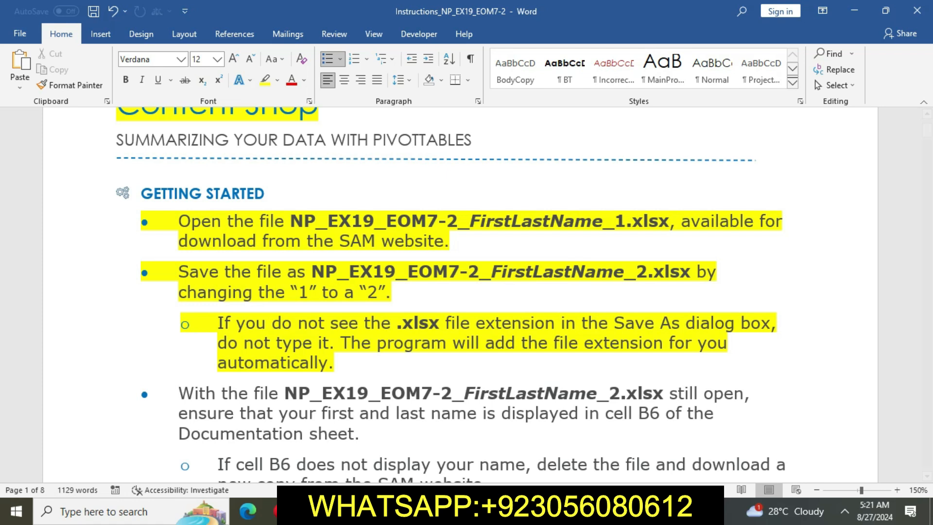
Switch to the Excel workbook, look through its worksheets up to Editing PivotTable, and return to the Documentation sheet.
key("alt+Tab")
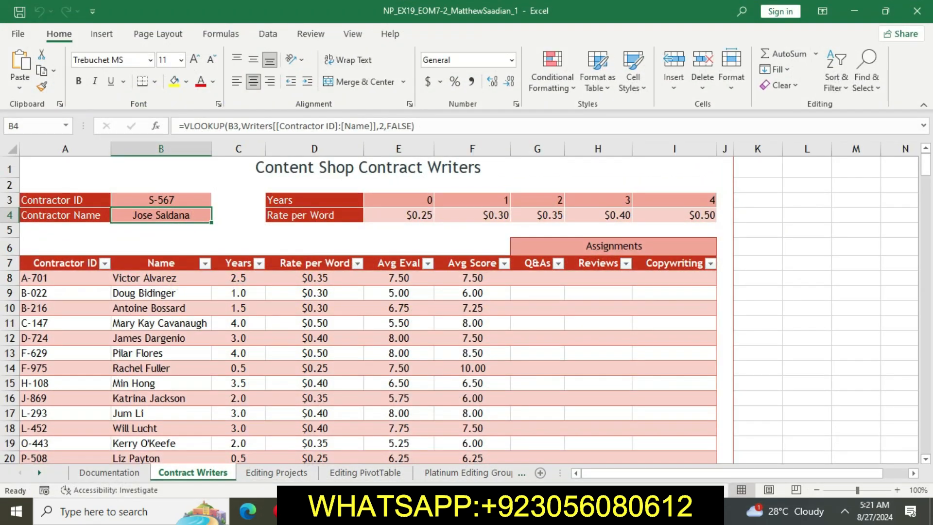
key("ctrl+Page_Up")
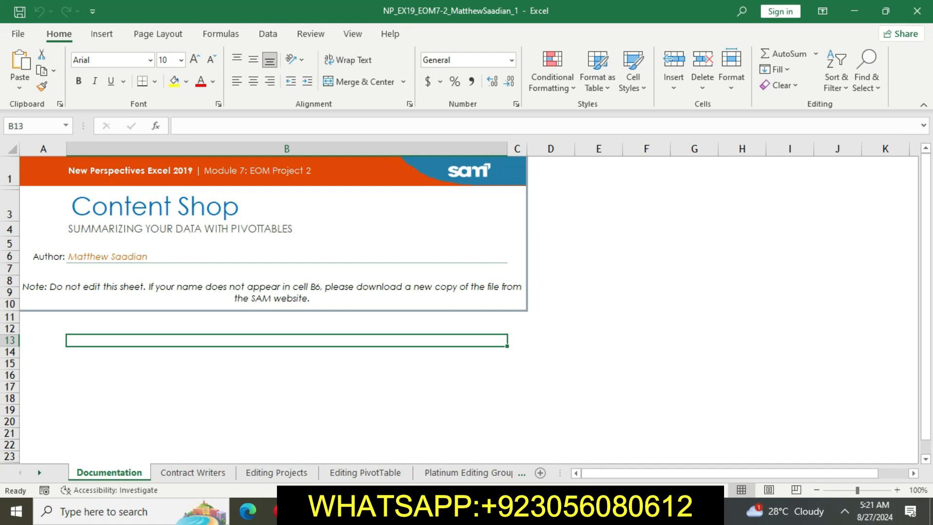
key("ctrl+Page_Down")
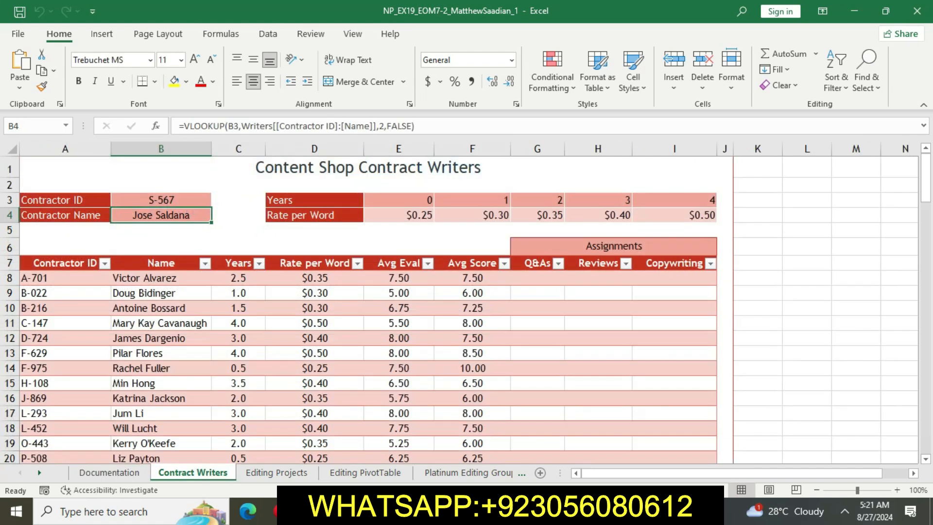
key("ctrl+Page_Down")
key("ctrl+Page_Down")
key("ctrl+Page_Down")
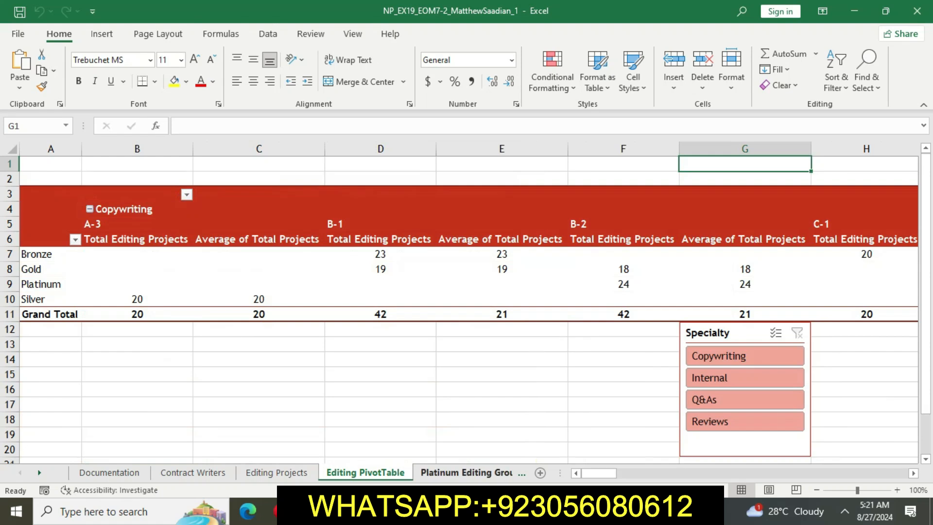
left_click(111, 473)
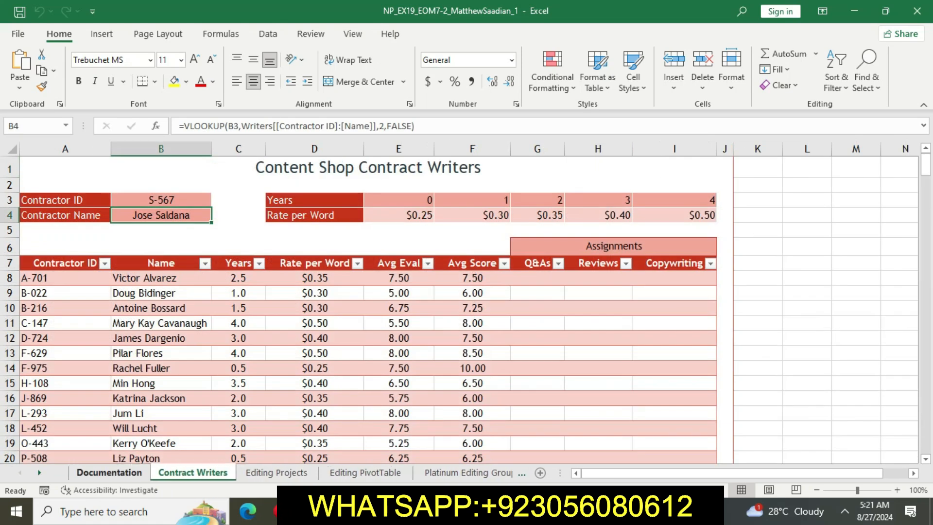
left_click(110, 473)
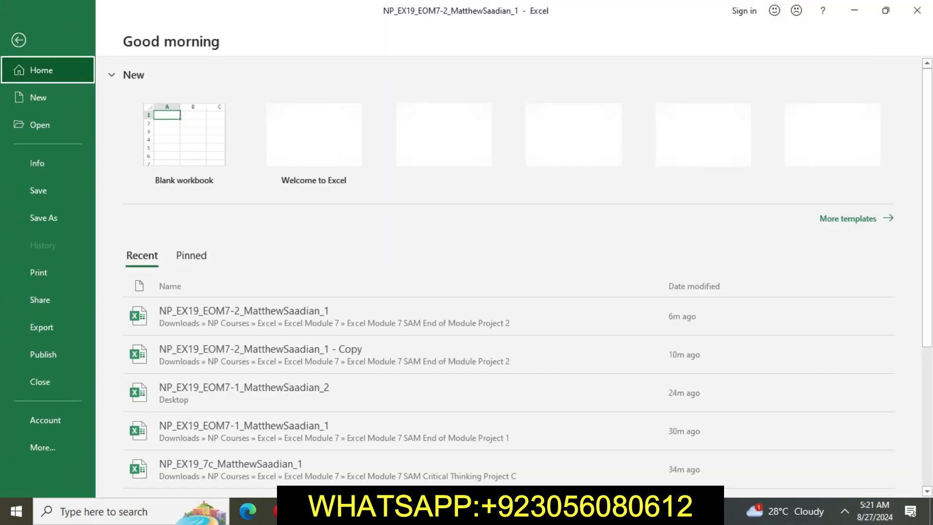
Save the workbook under a new name, changing the 1 at the end of the file name to 2.
left_click(18, 34)
left_click(43, 217)
left_click(486, 192)
key("Right")
key("BackSpace")
key("Return")
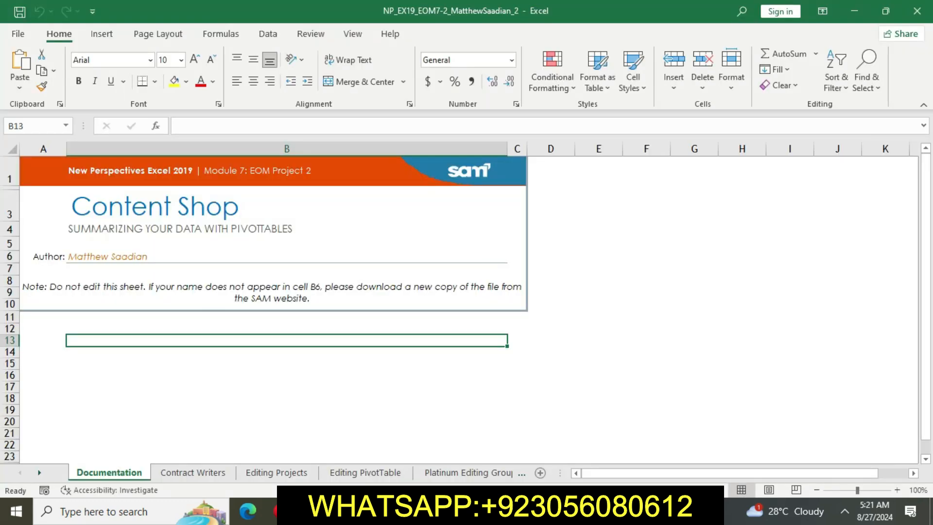
In the Word instructions, remove the yellow highlight from the Getting Started bullets on opening the file and saving it.
key("alt+Tab")
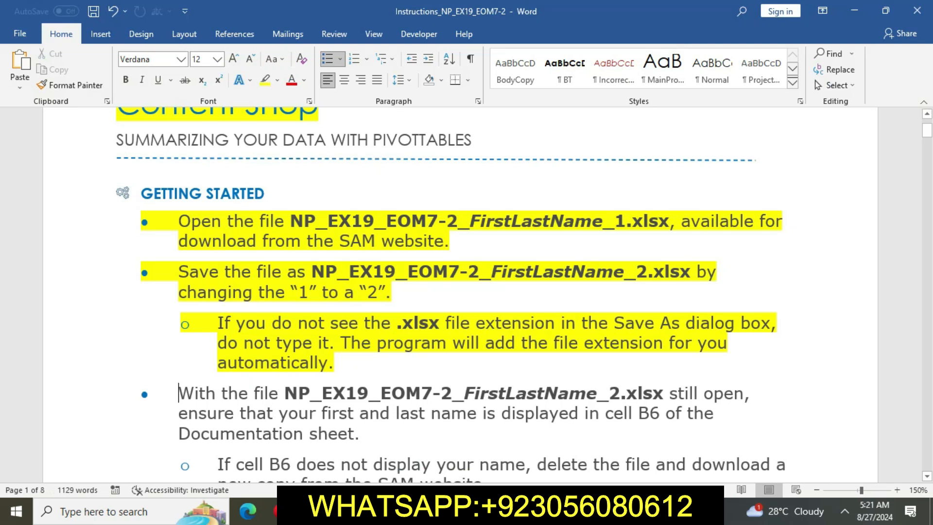
left_click_drag(178, 221, 339, 364)
left_click(400, 339)
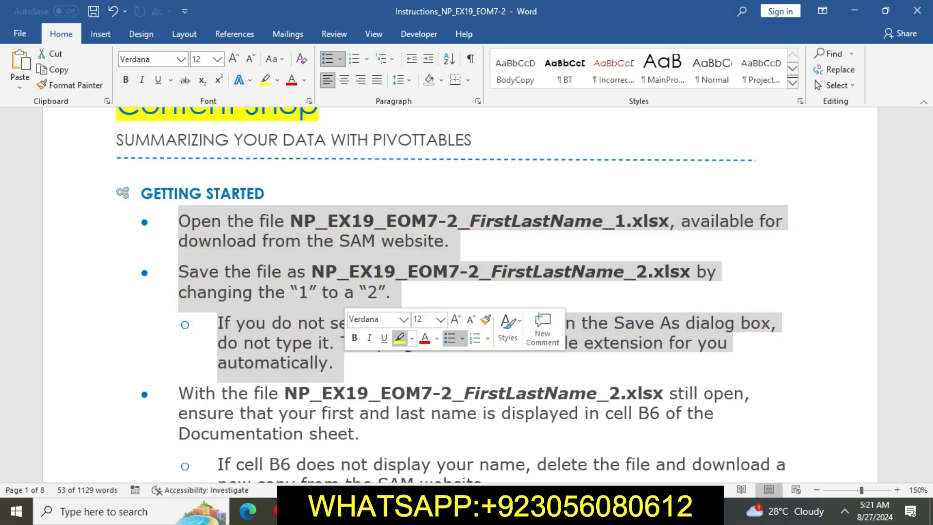
Highlight in yellow the bullet about the name in cell B6 of the Documentation sheet, including its sub-bullet.
left_click(179, 393)
scroll(450, 295, "down", 5)
scroll(450, 294, "up", 2)
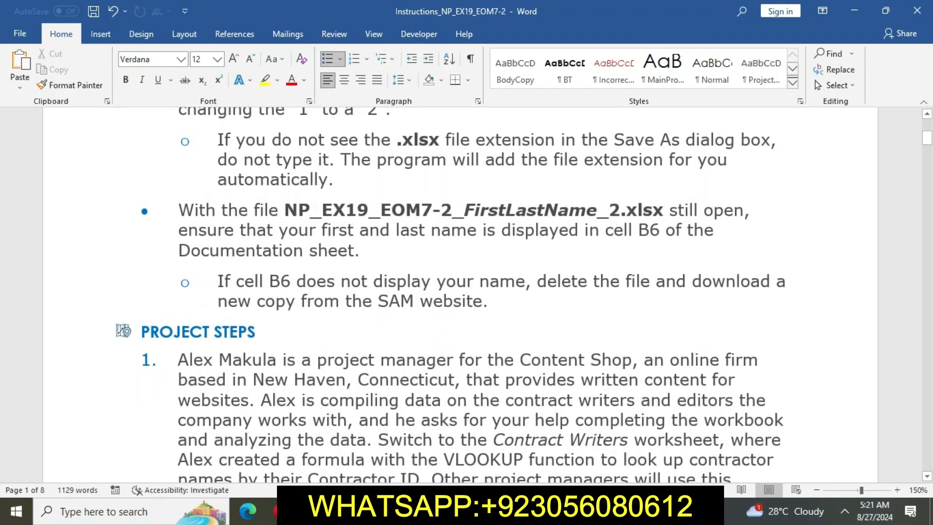
left_click_drag(179, 210, 488, 302)
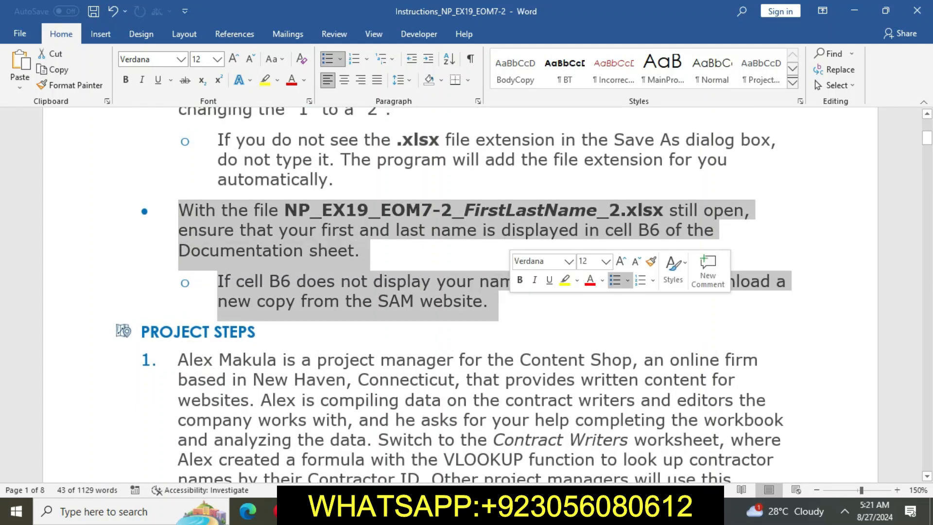
left_click(565, 280)
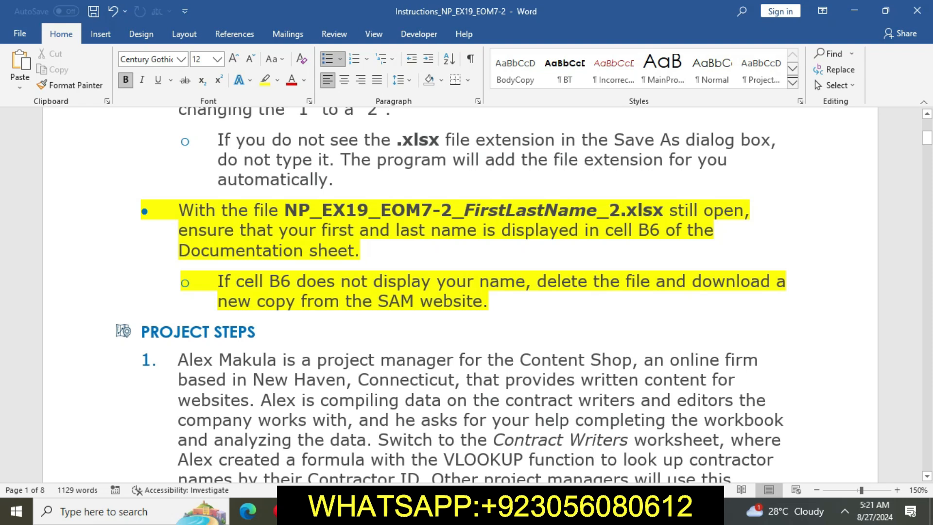
Check the author name on the Documentation sheet in Excel, and clear the highlight from the cell B6 bullets in Word.
key("alt+Tab")
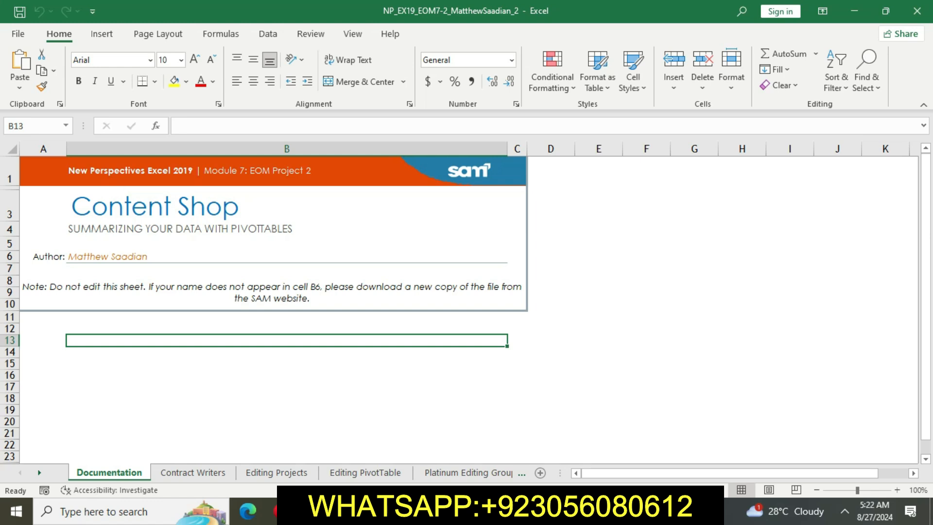
key("alt+Tab")
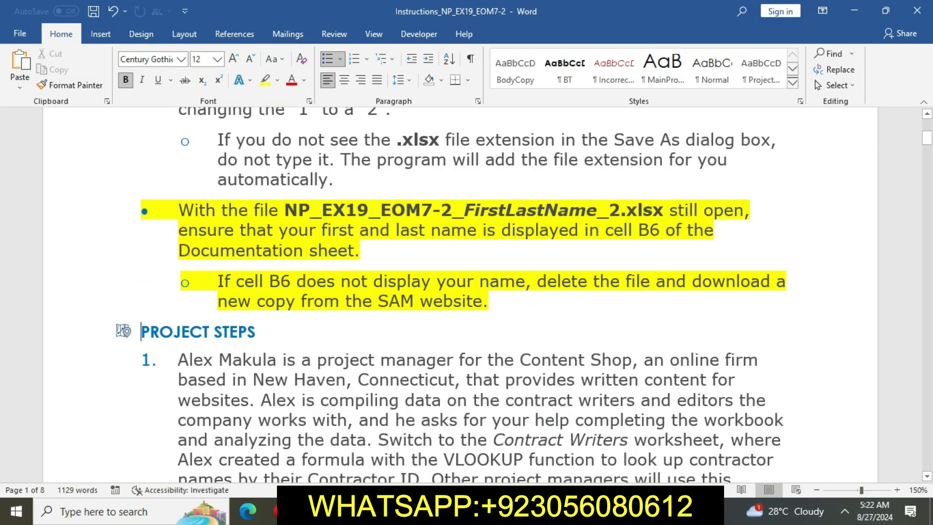
left_click_drag(178, 211, 493, 302)
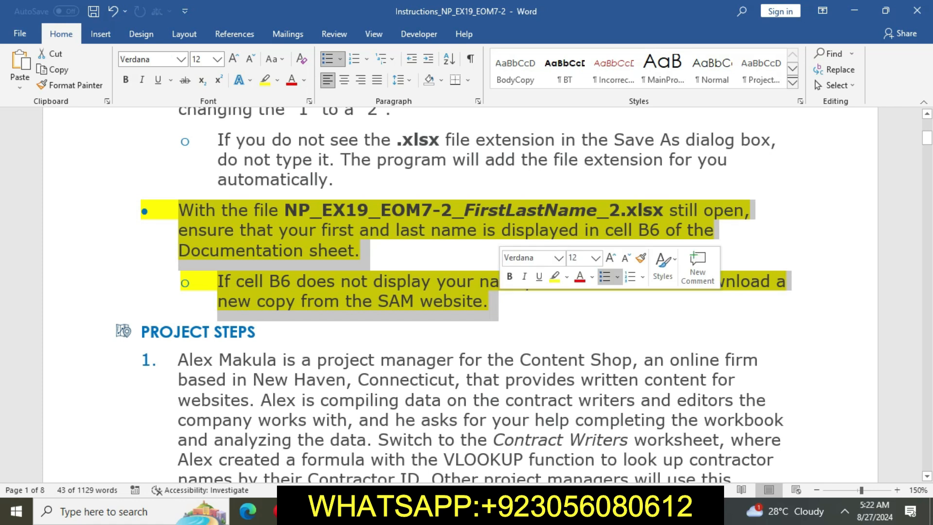
left_click(554, 276)
left_click(414, 301)
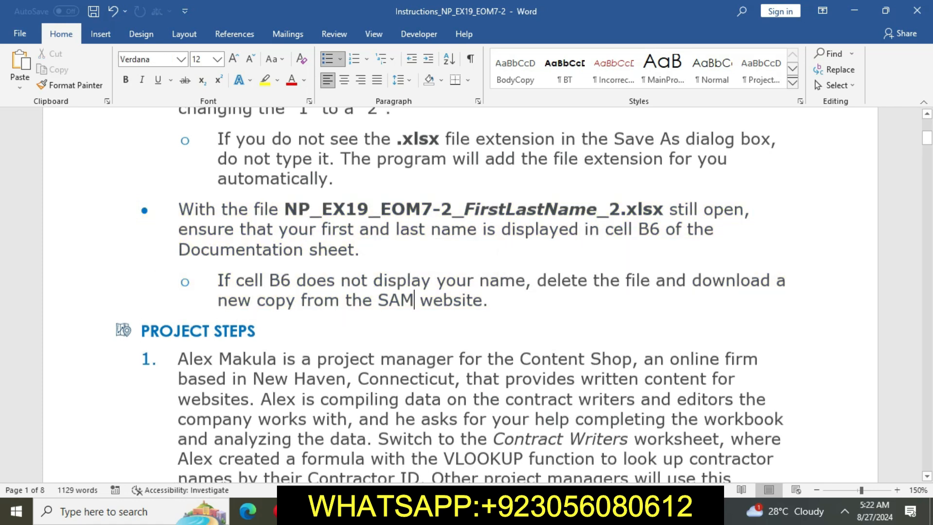
Highlight the whole paragraph of project step 1 in yellow.
scroll(467, 291, "down", 4)
scroll(466, 292, "up", 1)
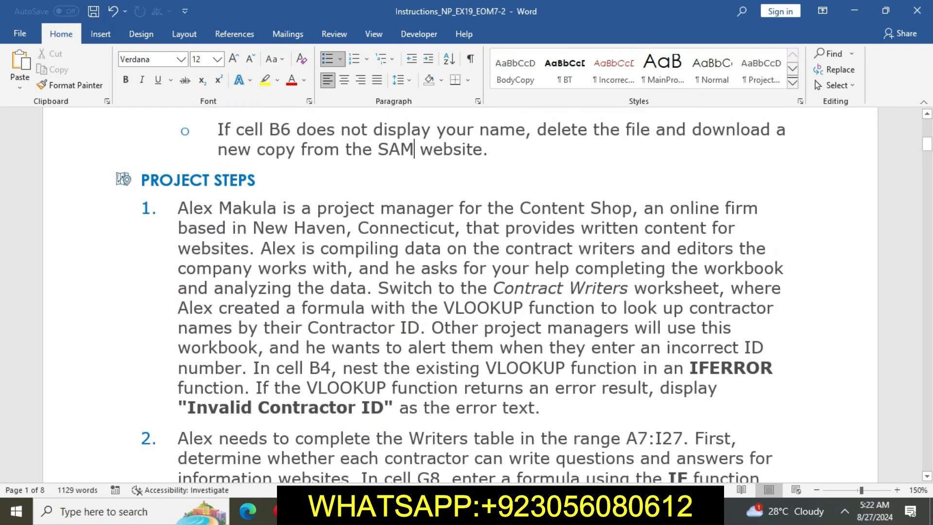
left_click_drag(178, 209, 566, 409)
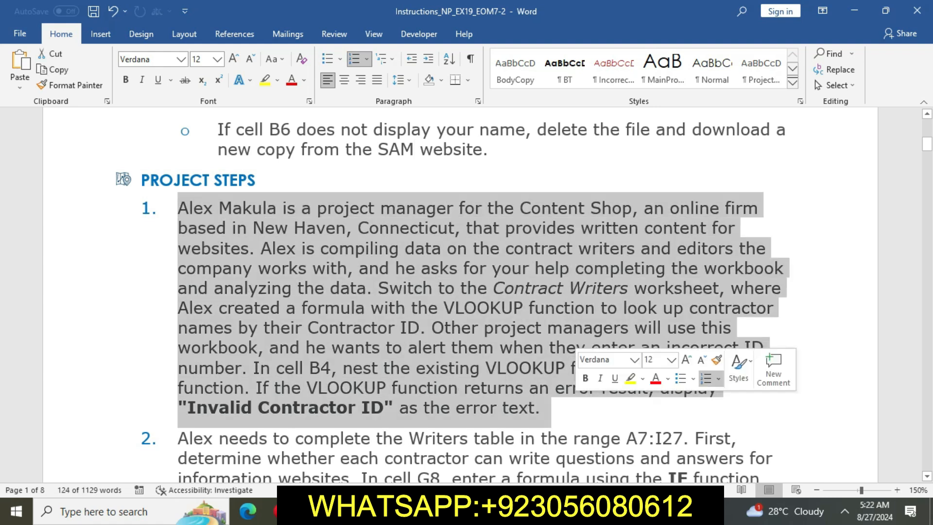
left_click(630, 378)
left_click(451, 326)
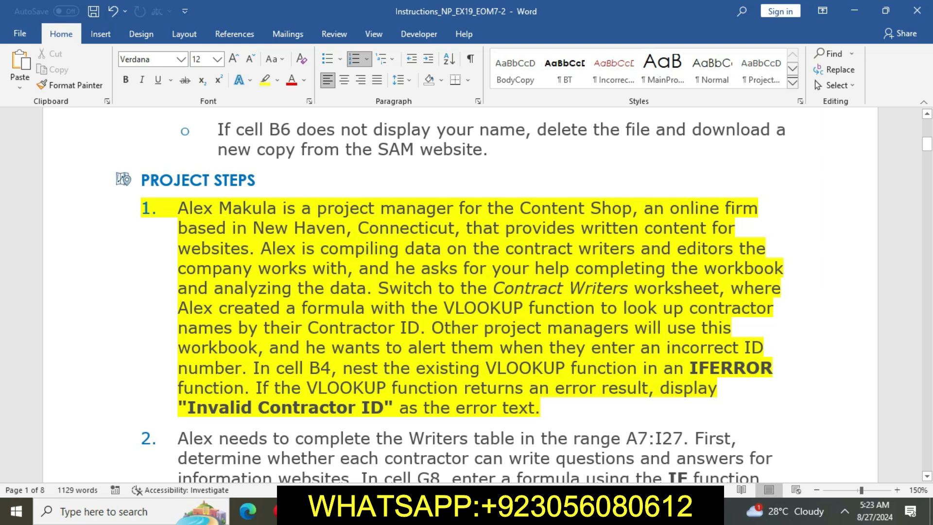
Select the phrase "Switch to the Contract Writers worksheet" in step 1, and open that worksheet in the Excel workbook.
left_click_drag(378, 288, 718, 288)
left_click(335, 512)
left_click(193, 473)
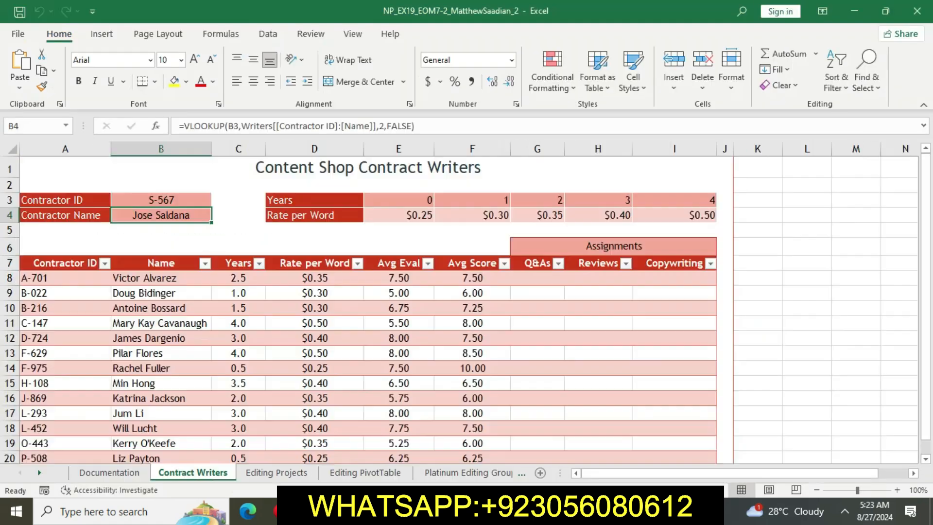
left_click(314, 443)
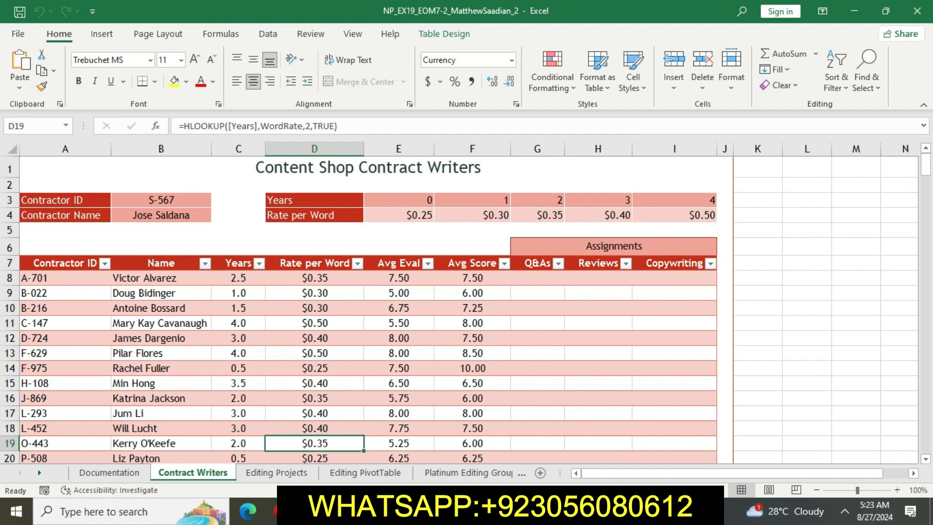
left_click(598, 323)
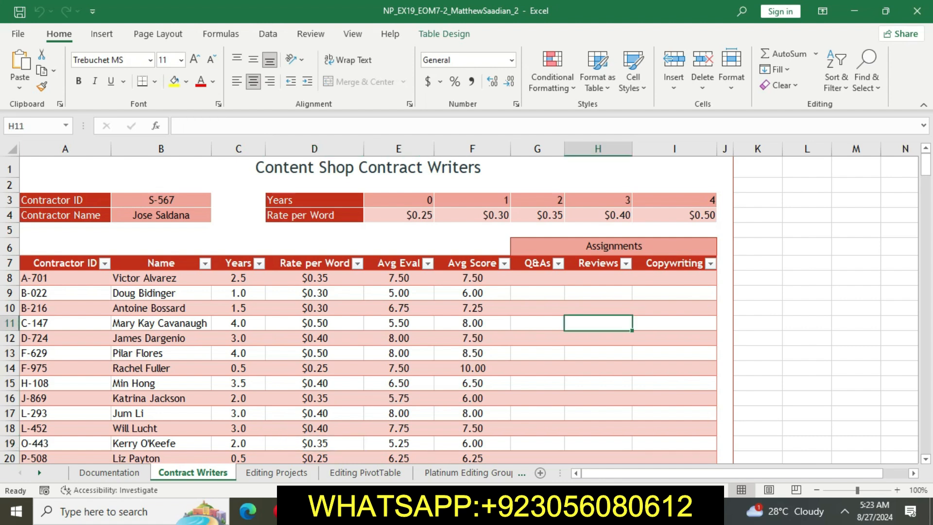
Reread step 1 in the Word instructions, and examine the VLOOKUP formula in cell B4 of the Contract Writers worksheet in Excel.
left_click(364, 512)
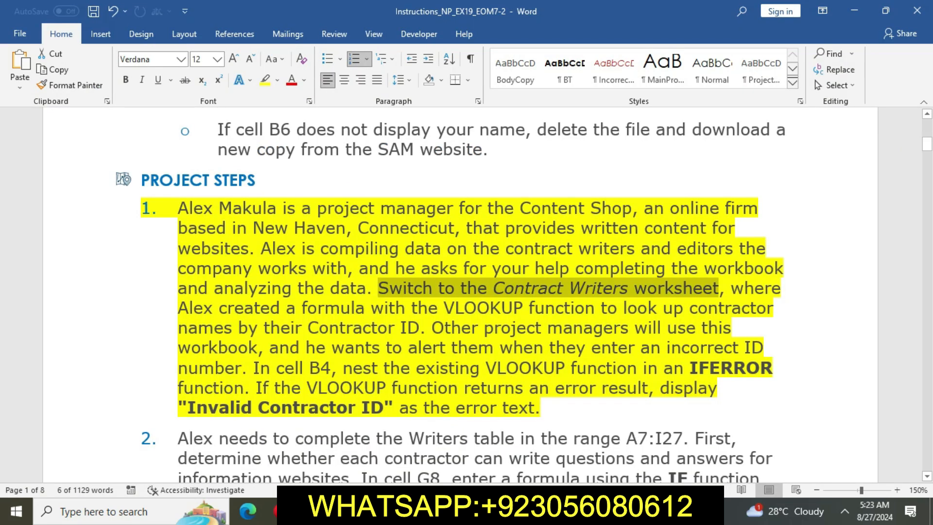
left_click(324, 308)
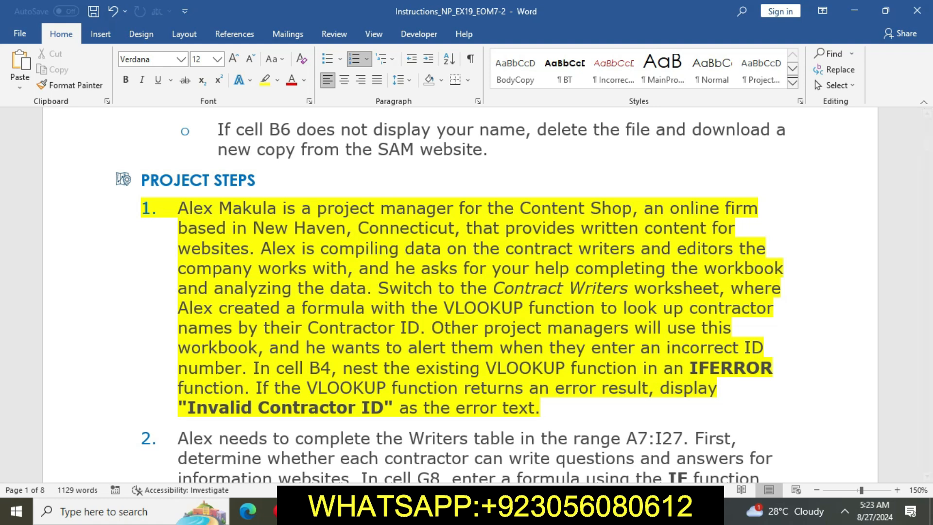
key("alt+Tab")
left_click(161, 216)
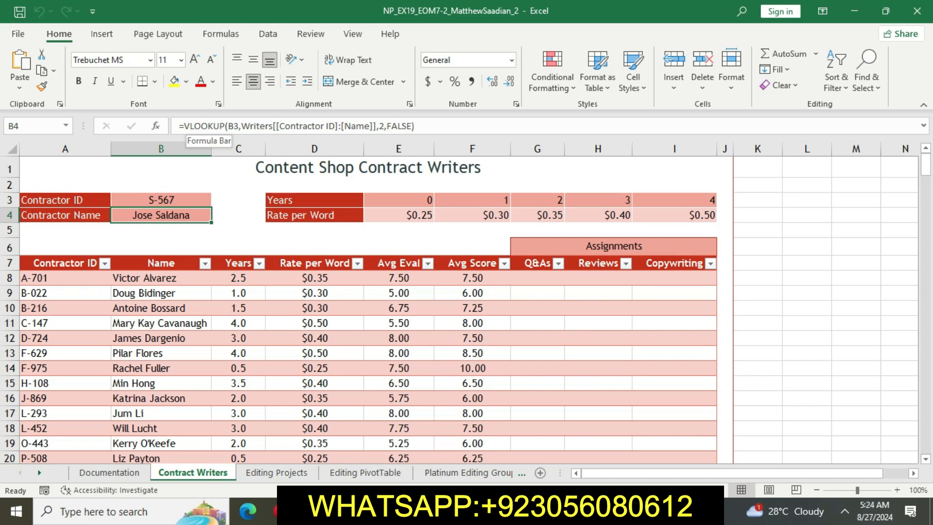
Select the Word instruction to nest cell B4's VLOOKUP in an IFERROR function, and return to the Excel workbook.
key("alt+Tab")
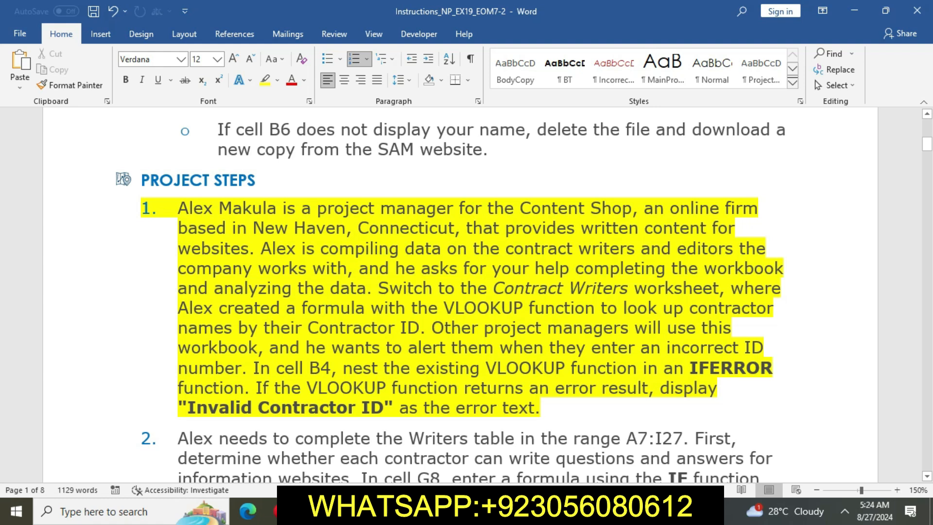
left_click_drag(252, 368, 253, 388)
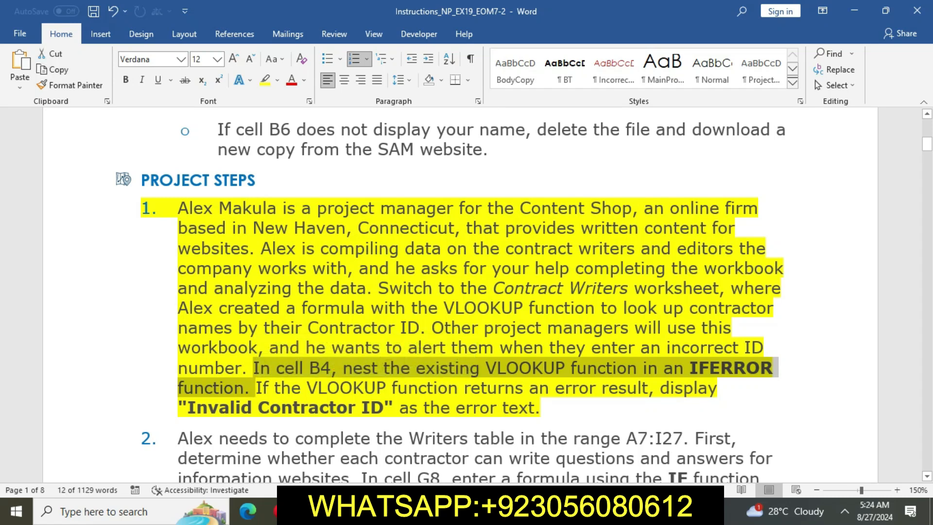
key("alt+Tab")
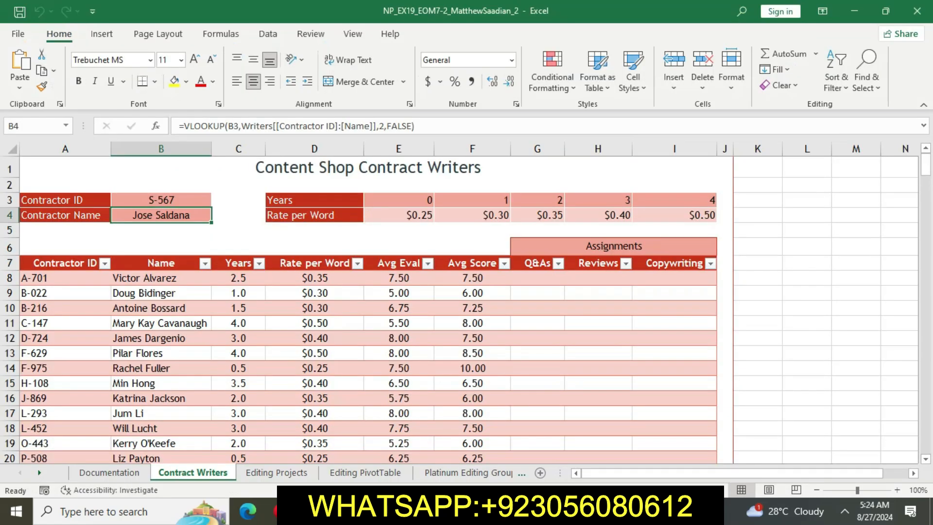
double_click(185, 126)
left_click(184, 126)
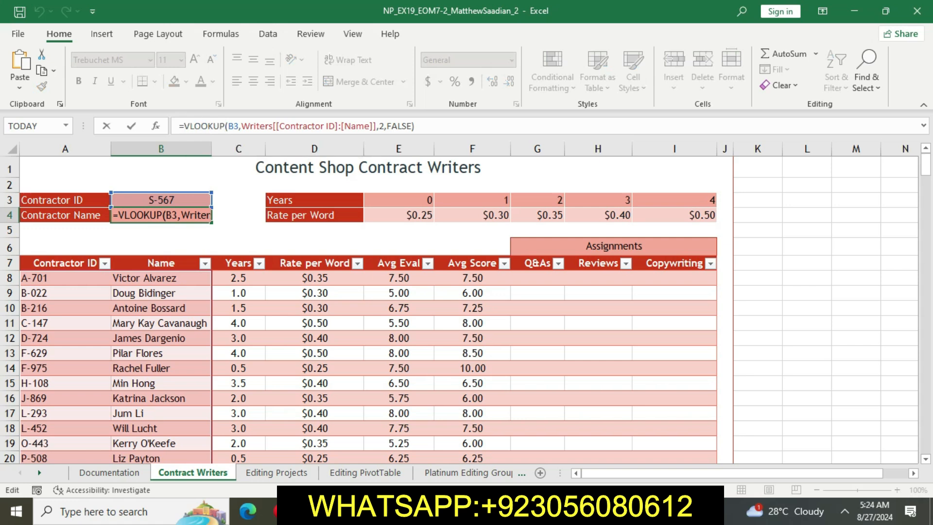
type("IF")
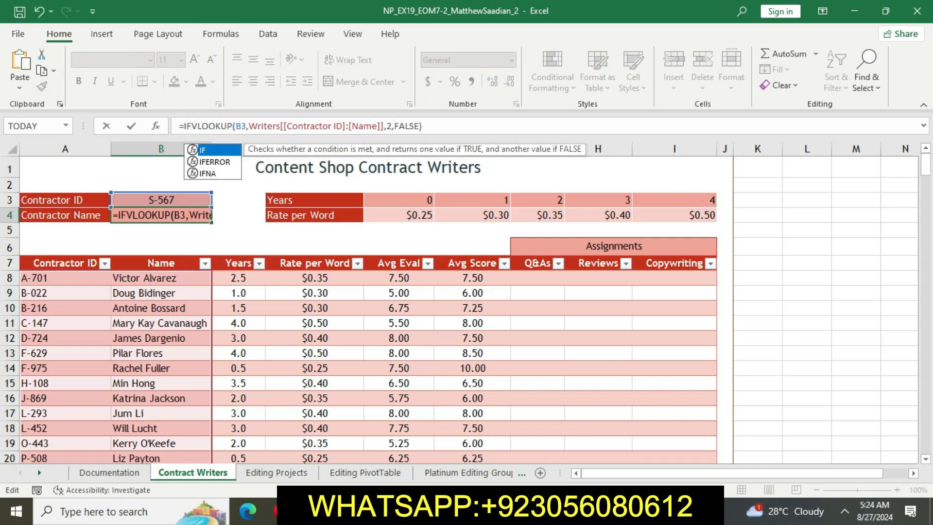
key("Down")
key("Tab")
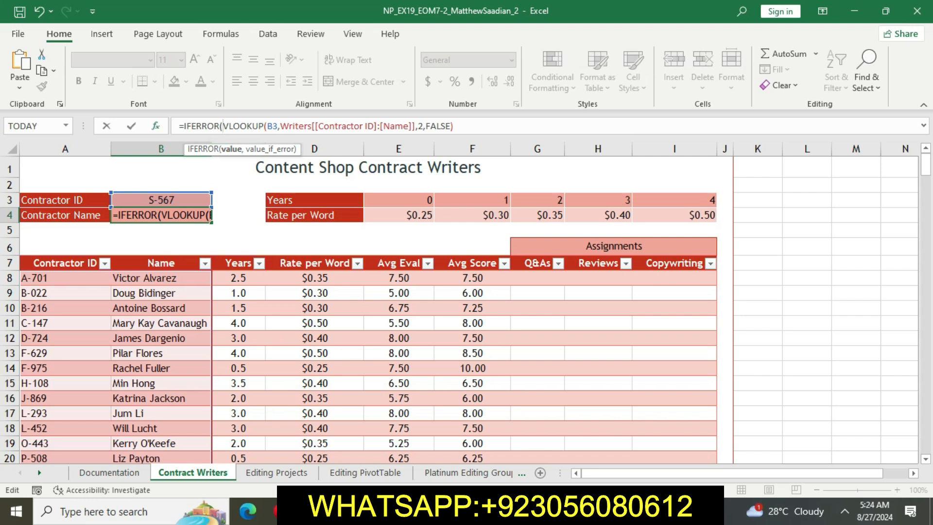
left_click(155, 126)
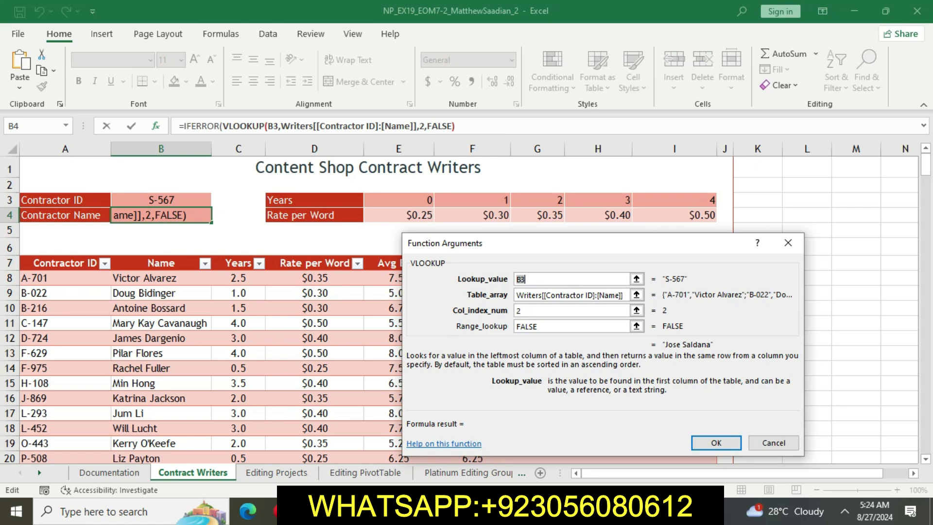
left_click(787, 243)
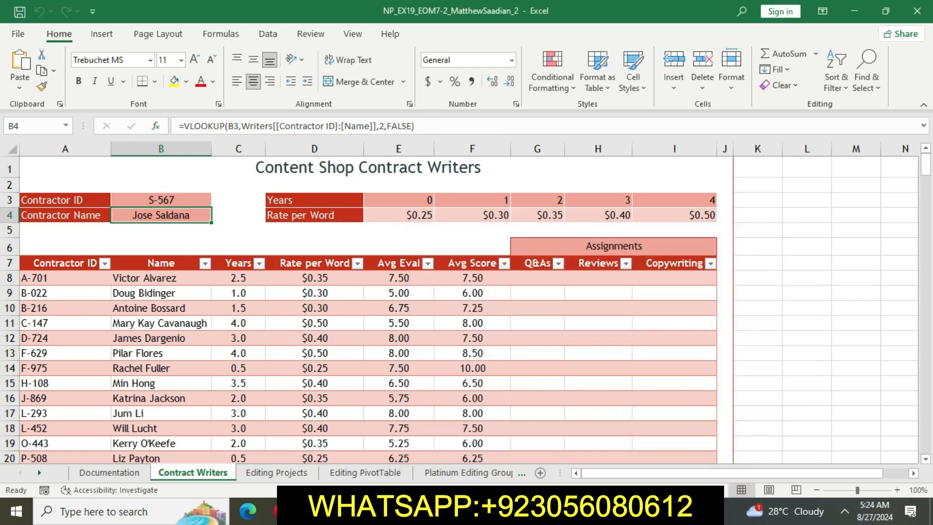
Wrap the VLOOKUP formula in cell B4 in an IFERROR function, and open its function arguments at the error value.
left_click(183, 126)
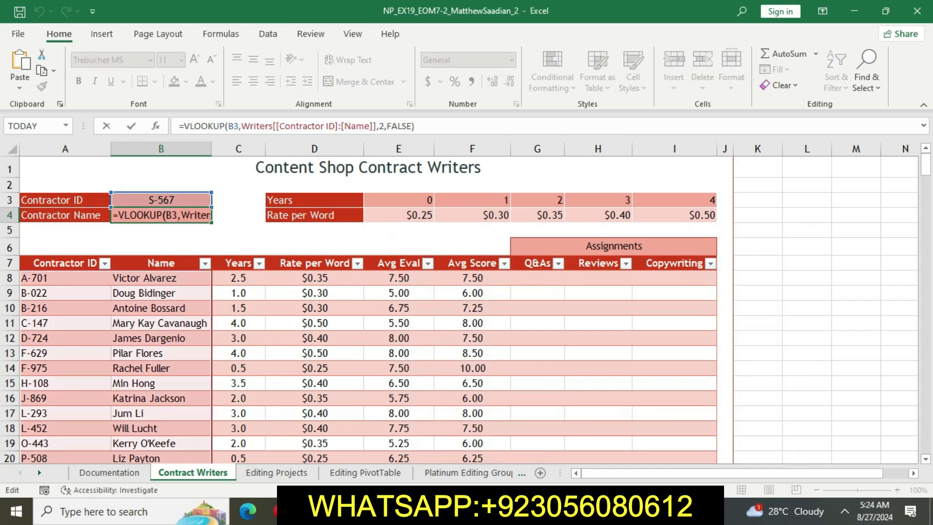
type("IF")
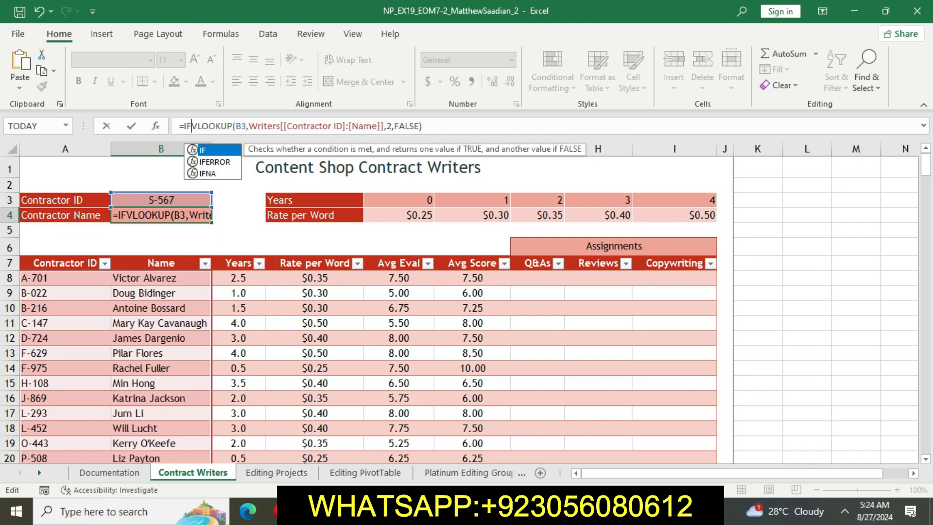
type("E")
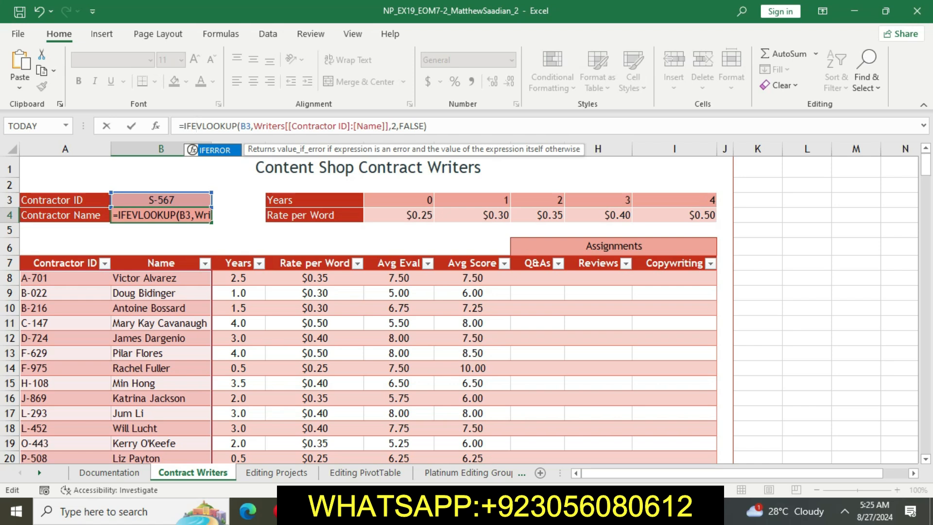
key("Tab")
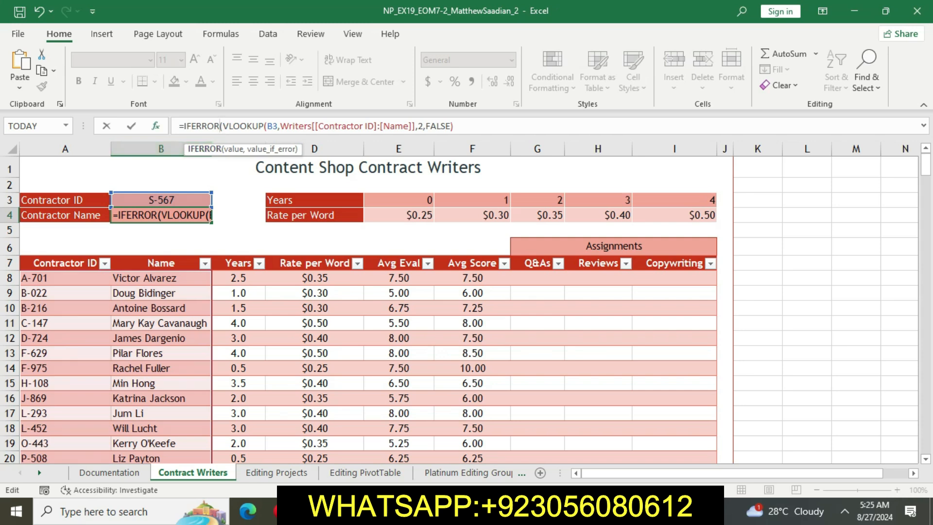
key("shift+F3")
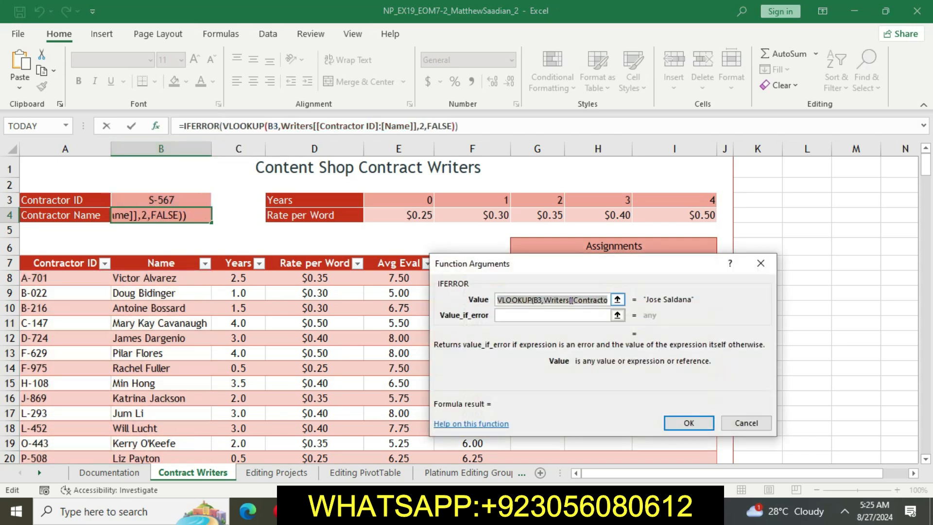
key("Tab")
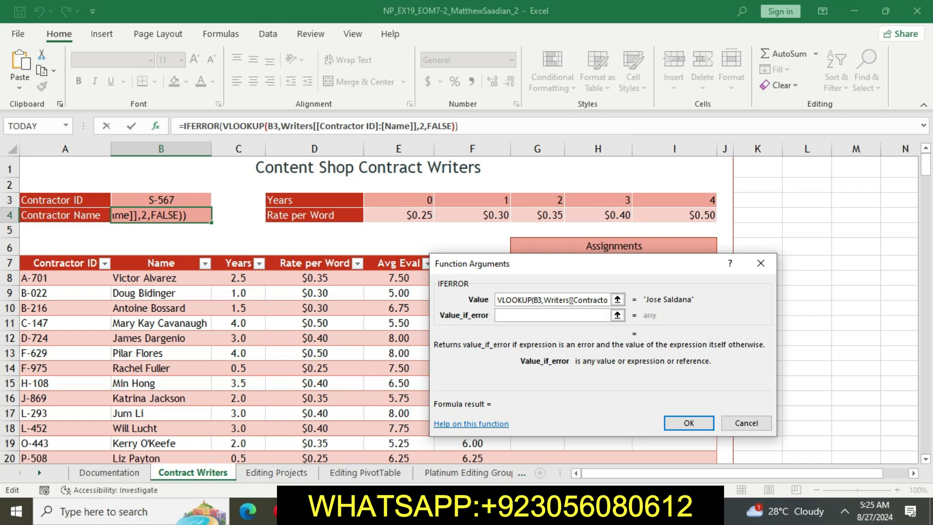
Copy "Invalid Contractor ID" from the Word instructions into the IFERROR function's error value in Excel, and complete the formula.
key("alt+Tab")
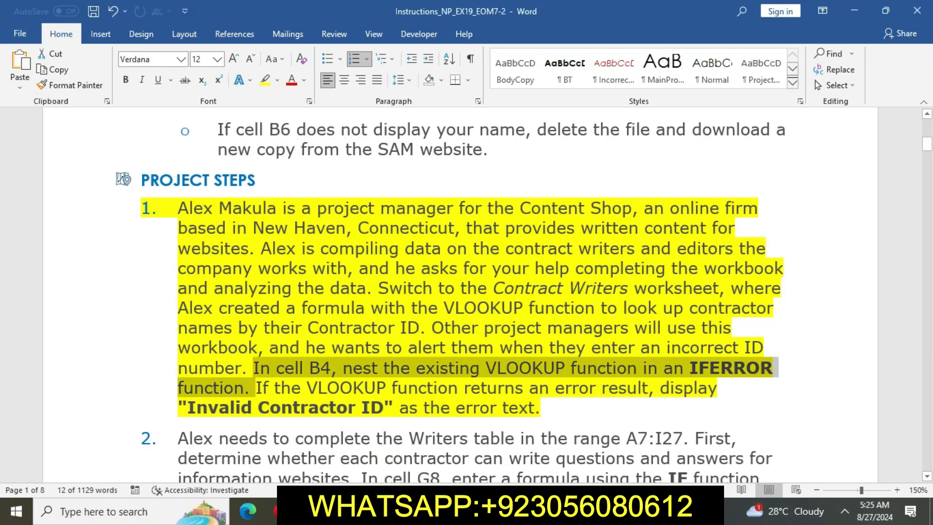
left_click_drag(178, 407, 398, 408)
key("ctrl+c")
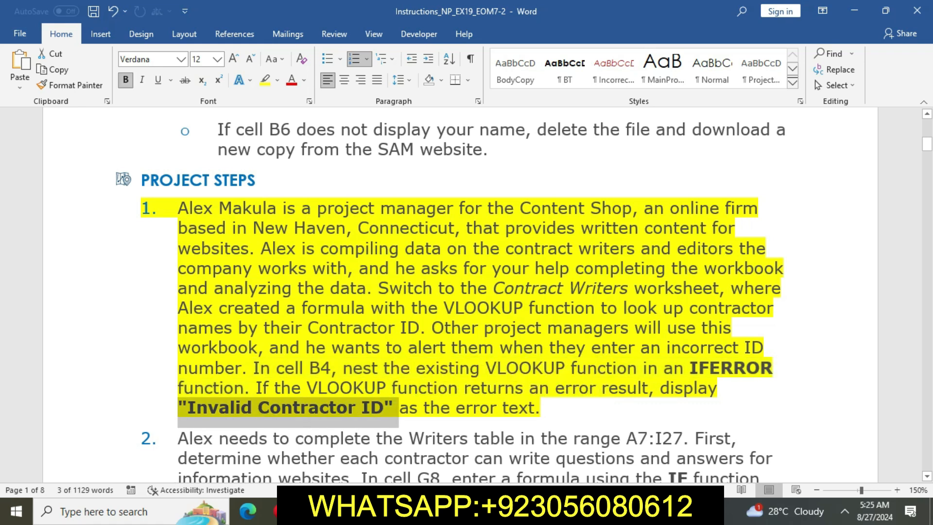
key("alt+Tab")
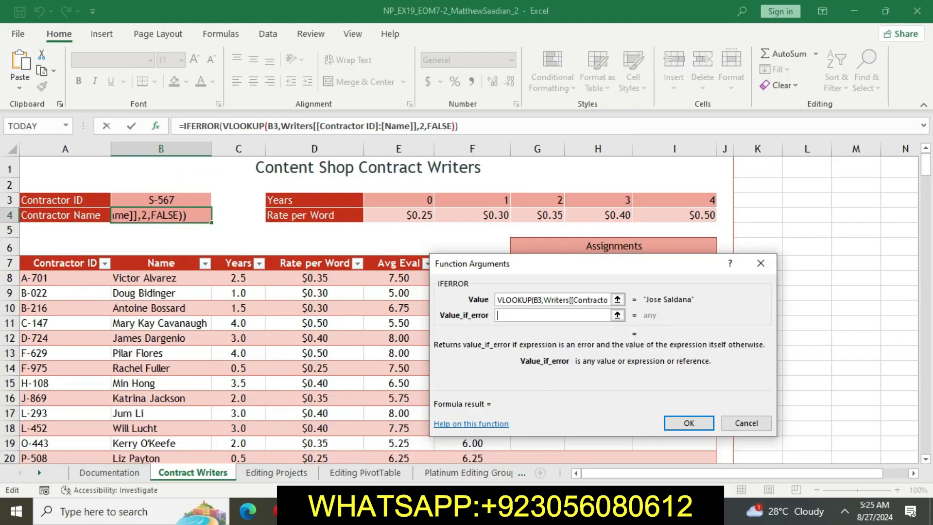
key("ctrl+v")
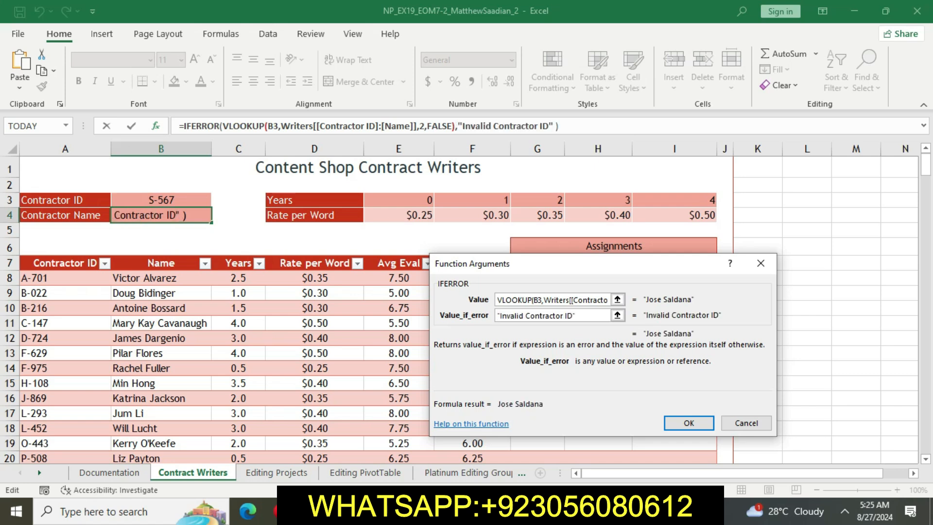
key("Return")
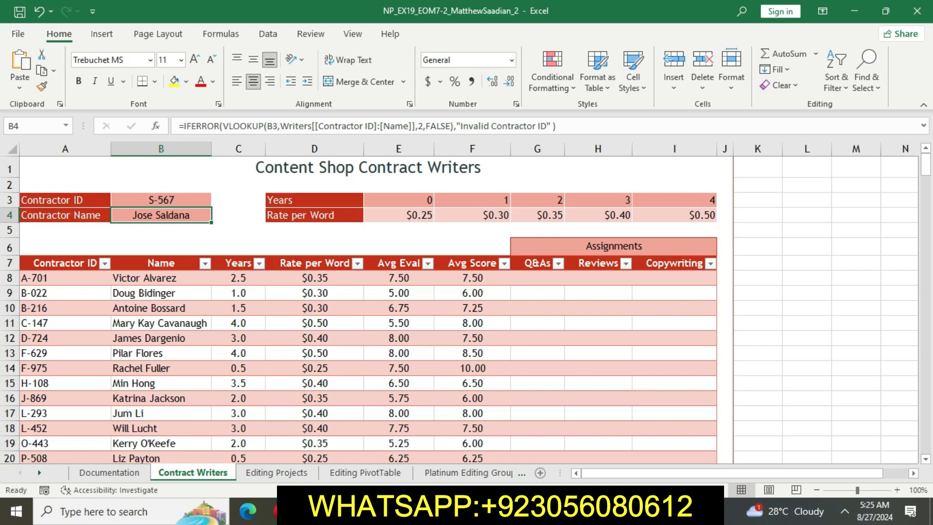
Switch to the Word instructions and remove the yellow highlight from the whole paragraph of project step 1.
key("alt+Tab")
left_click(395, 268)
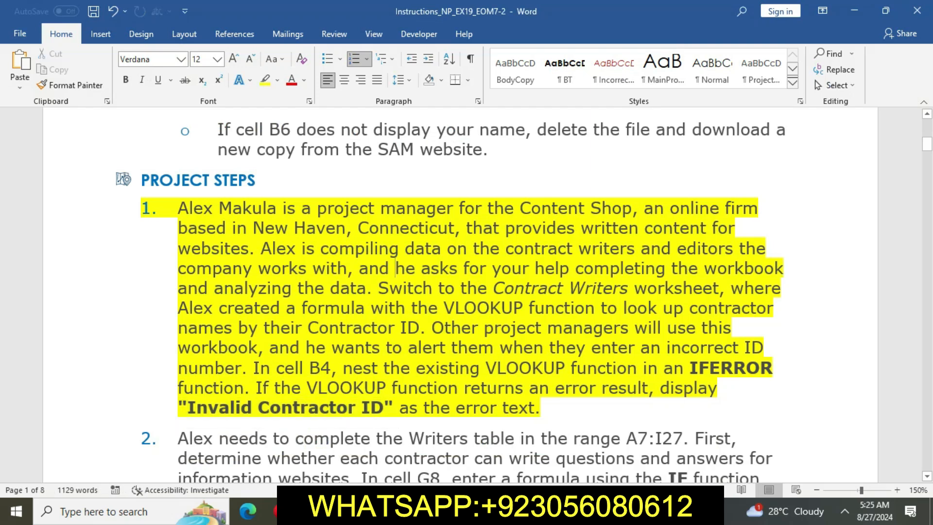
left_click_drag(178, 209, 554, 409)
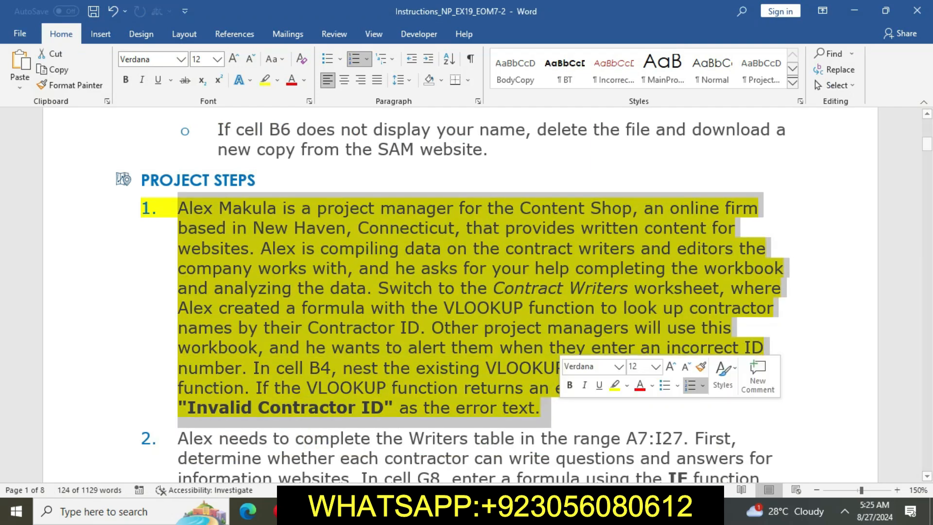
left_click(615, 385)
Highlight the whole paragraph of project step 2 in yellow.
left_click(178, 438)
scroll(465, 291, "down", 4)
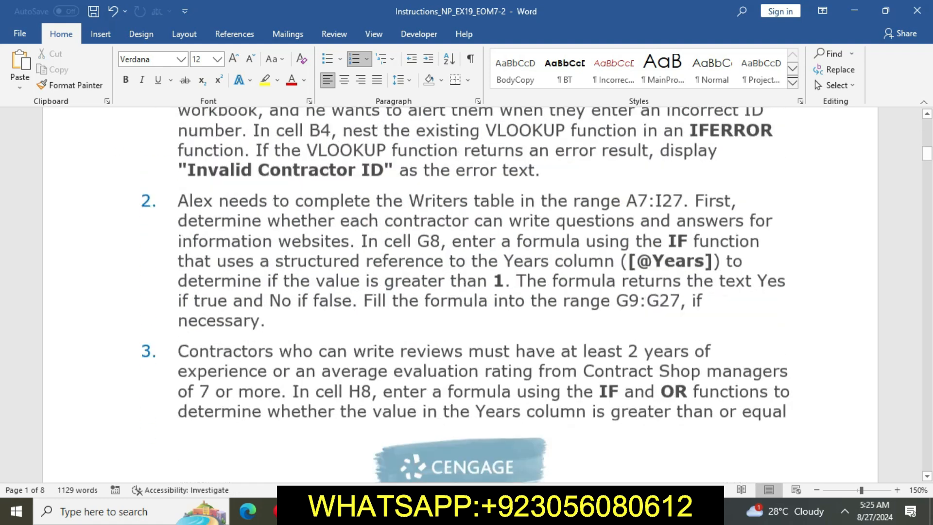
left_click_drag(178, 181, 272, 303)
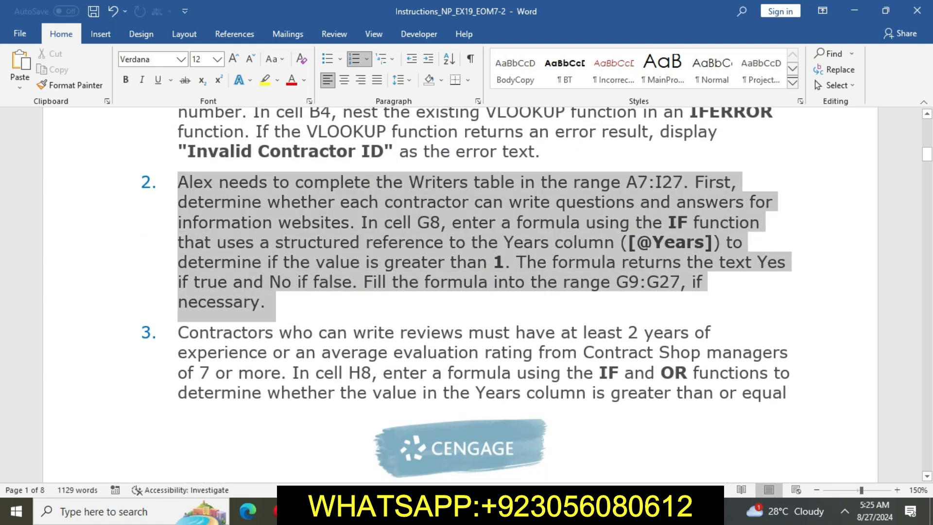
left_click(350, 276)
left_click(178, 333)
Read project step 2 and select its instruction to enter a formula using the IF function in cell G8.
left_click(292, 282)
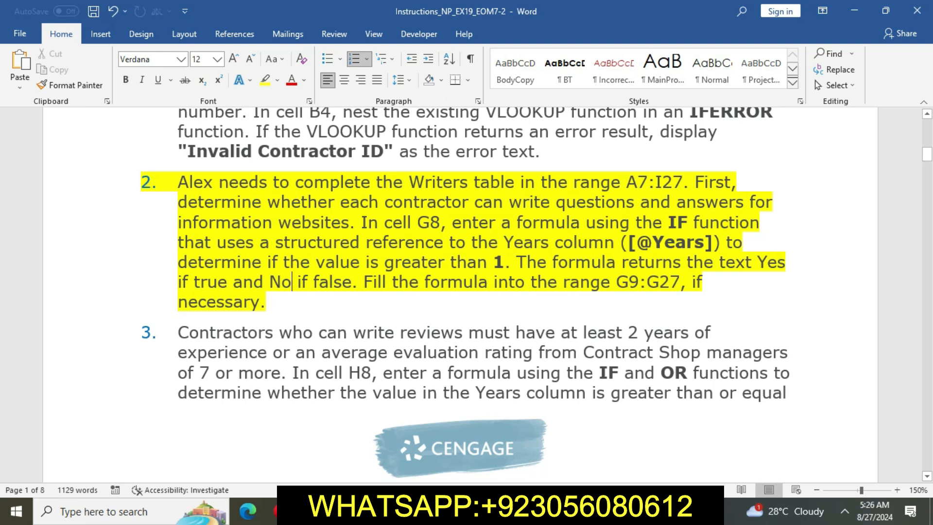
left_click(489, 242)
left_click_drag(360, 222, 763, 222)
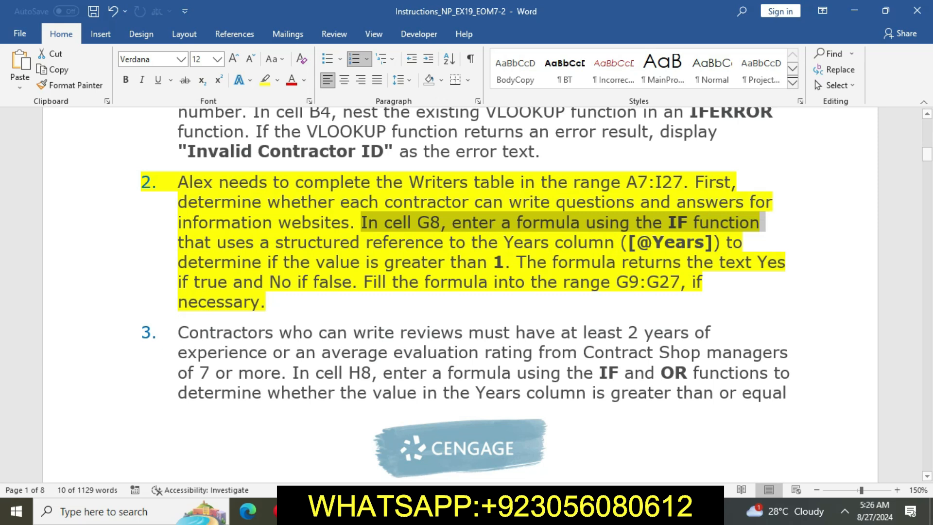
Switch to the Excel workbook and begin an IF formula in cell G8 of the Q&As column.
key("alt+Tab")
double_click(537, 277)
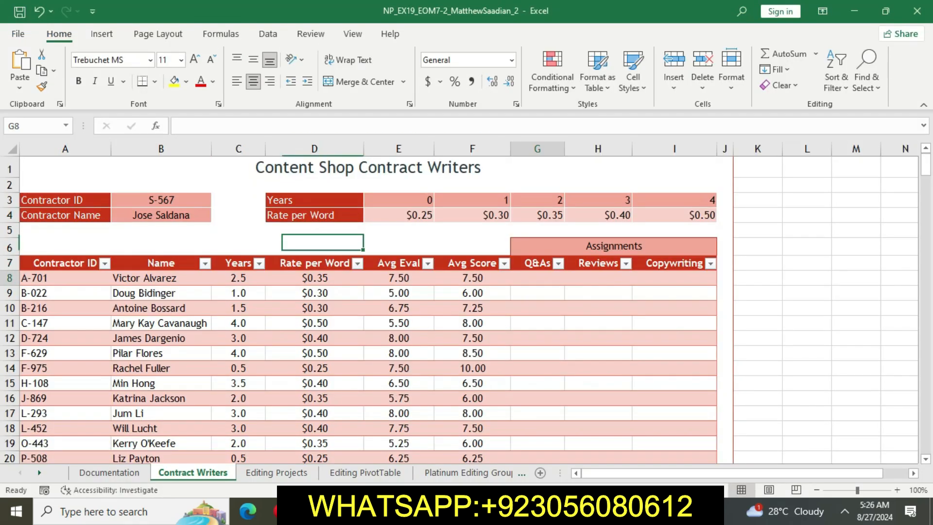
type("=IF")
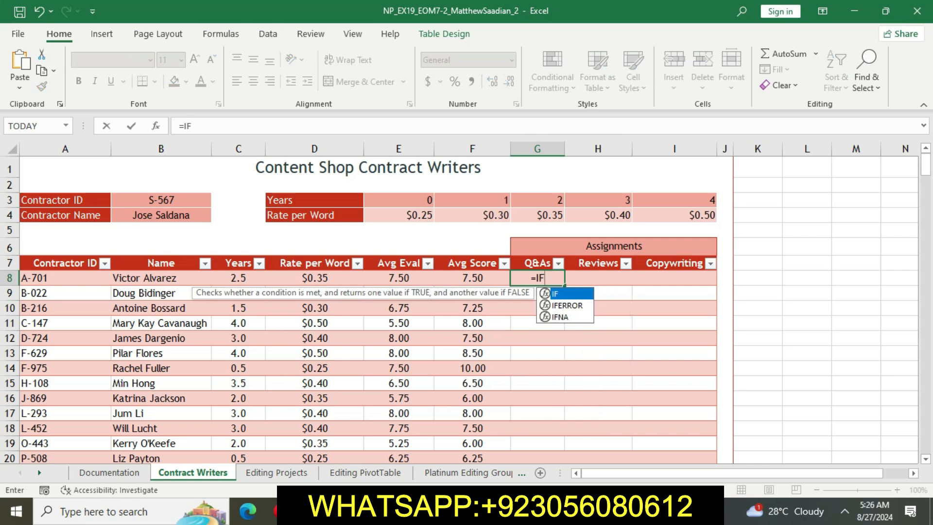
key("Down")
key("Tab")
key("BackSpace")
key("BackSpace")
key("BackSpace")
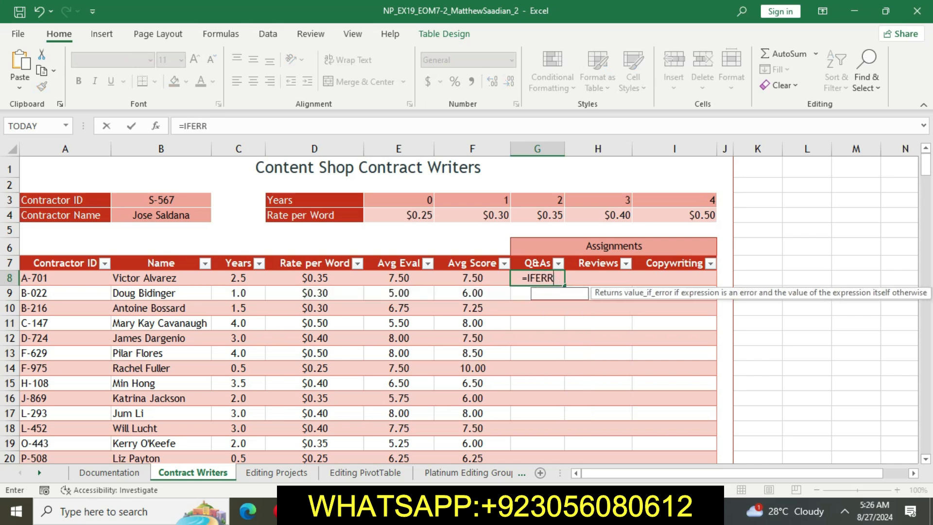
key("BackSpace")
key("BackSpace")
key("BackSpace")
key("Tab")
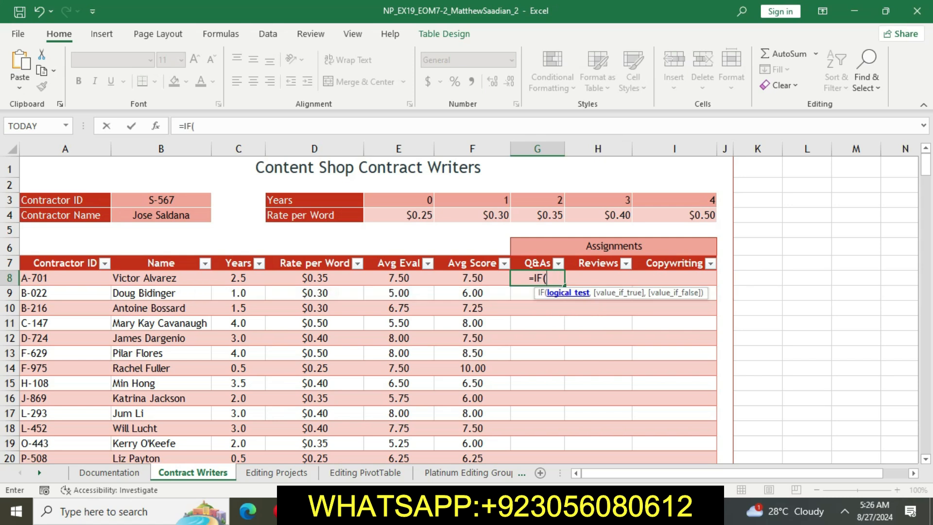
key("ctrl+a")
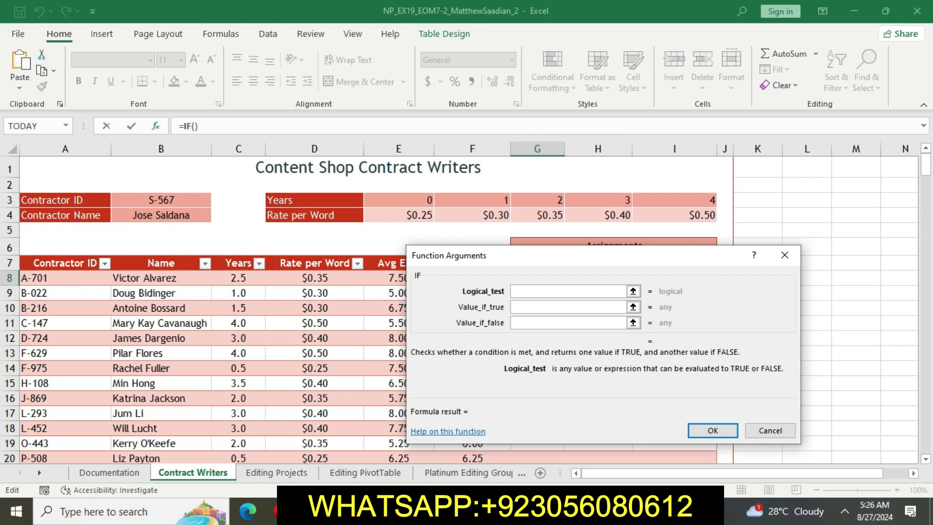
left_click(238, 278)
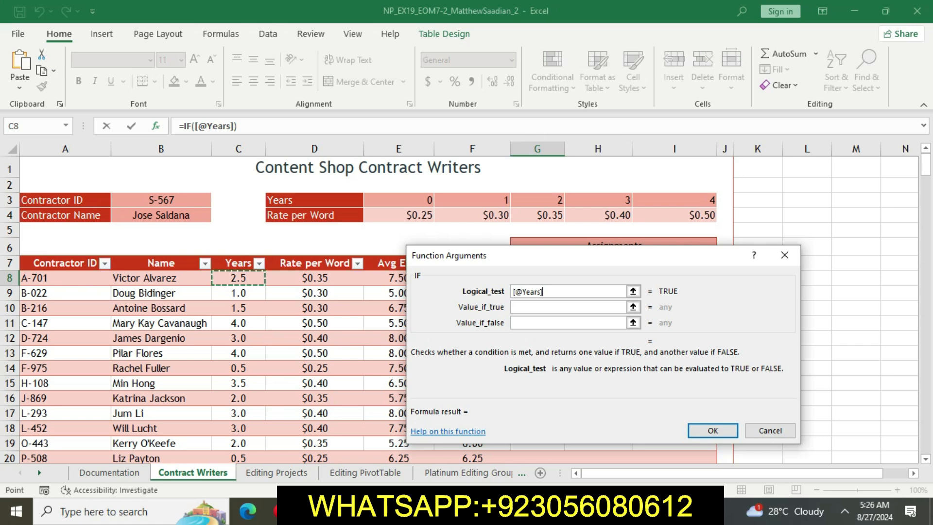
key("Tab")
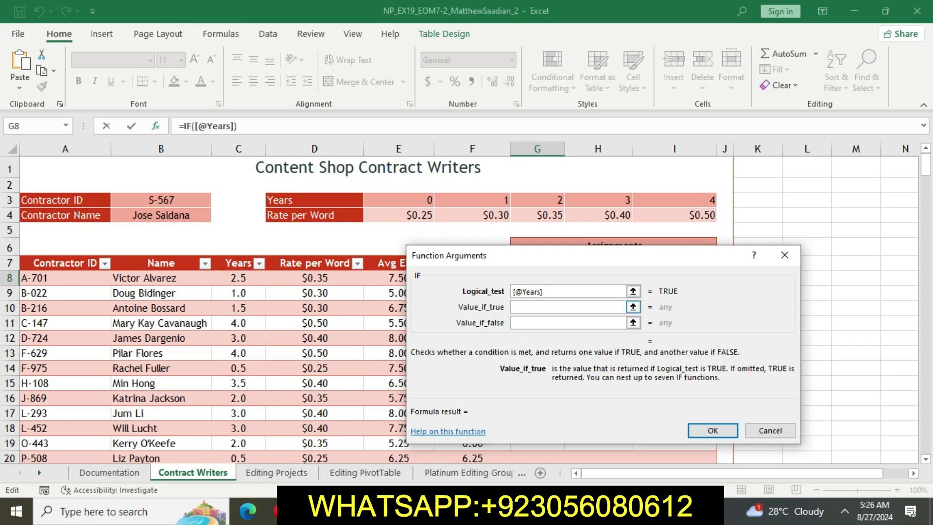
left_click(554, 291)
type(">1")
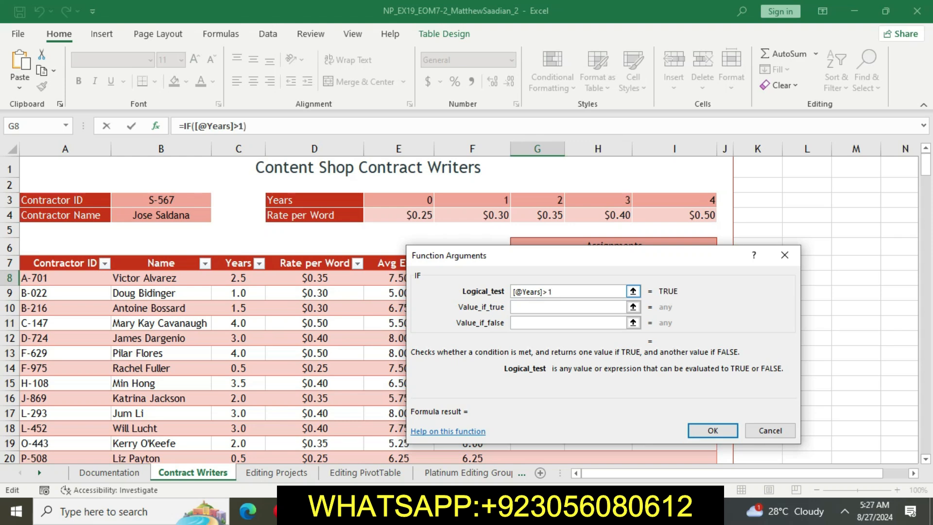
Check the required results in the Word instructions, then complete G8's IF formula with "YES" if true and "NO" if false, and review the Q&As column.
key("alt+Tab")
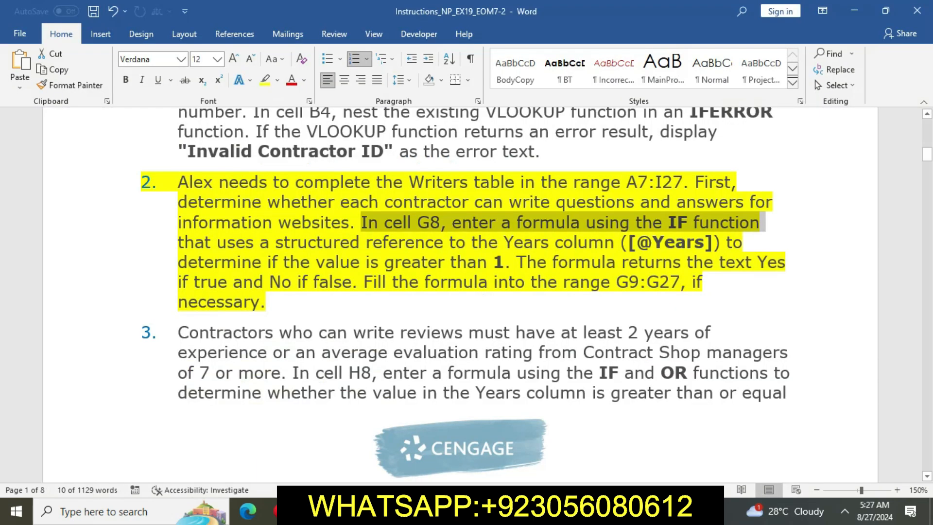
left_click(508, 282)
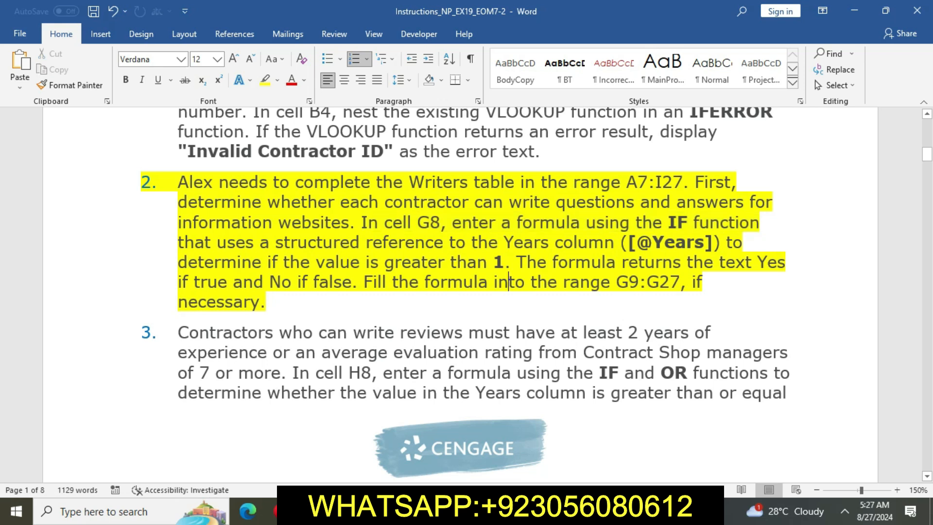
key("alt+Tab")
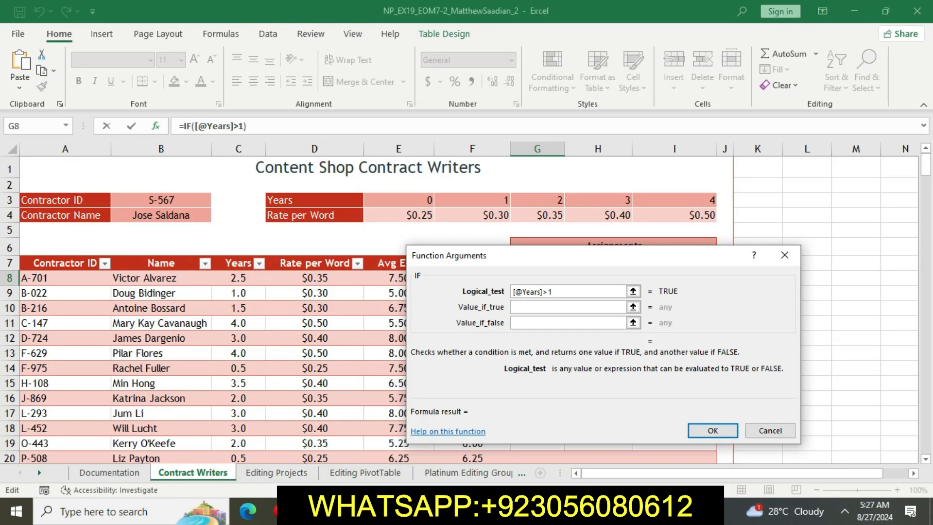
key("Tab")
type("YES")
key("Tab")
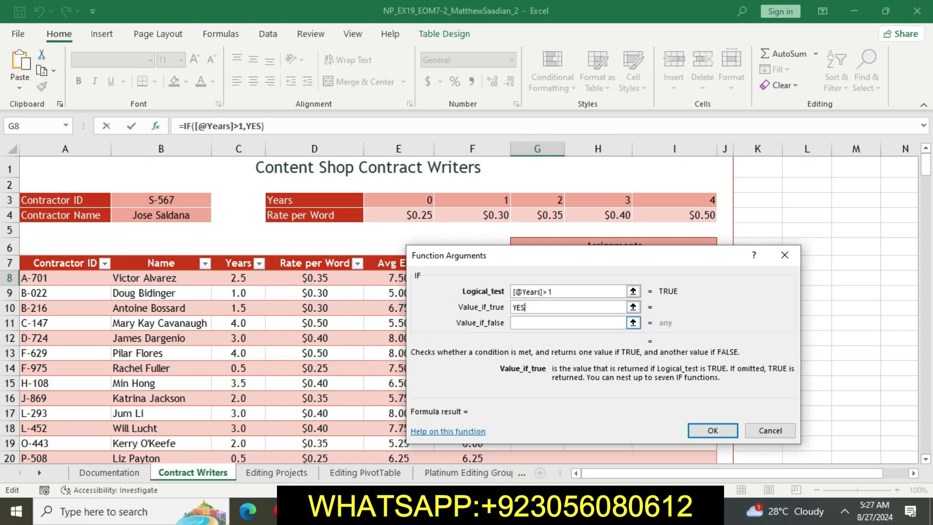
type("NO")
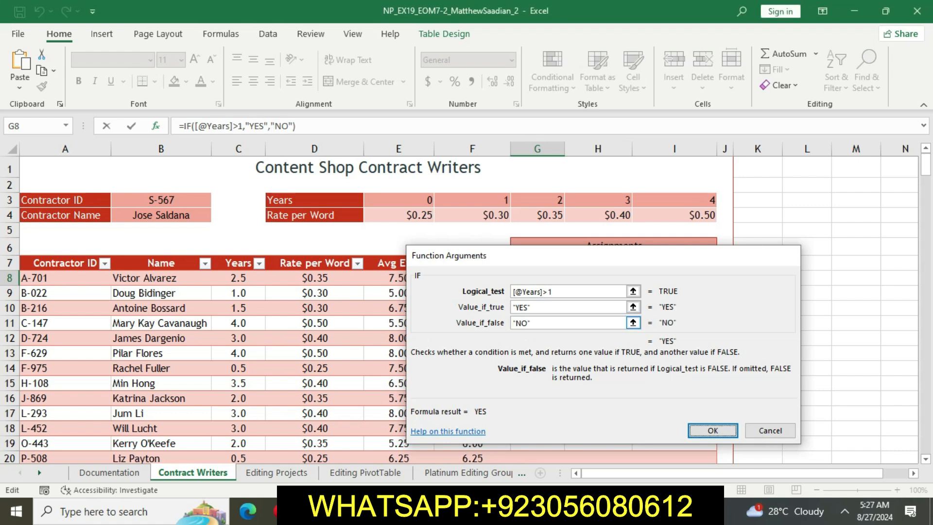
key("Return")
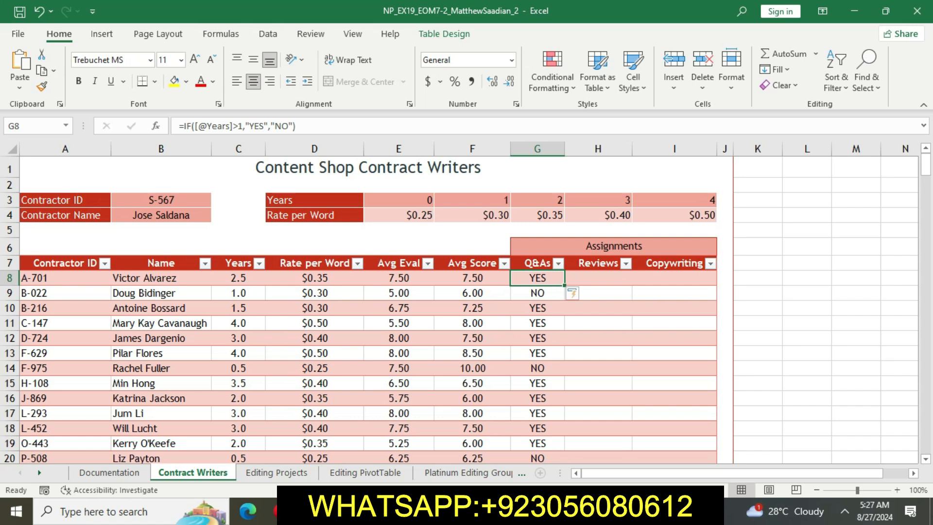
scroll(369, 310, "down", 4)
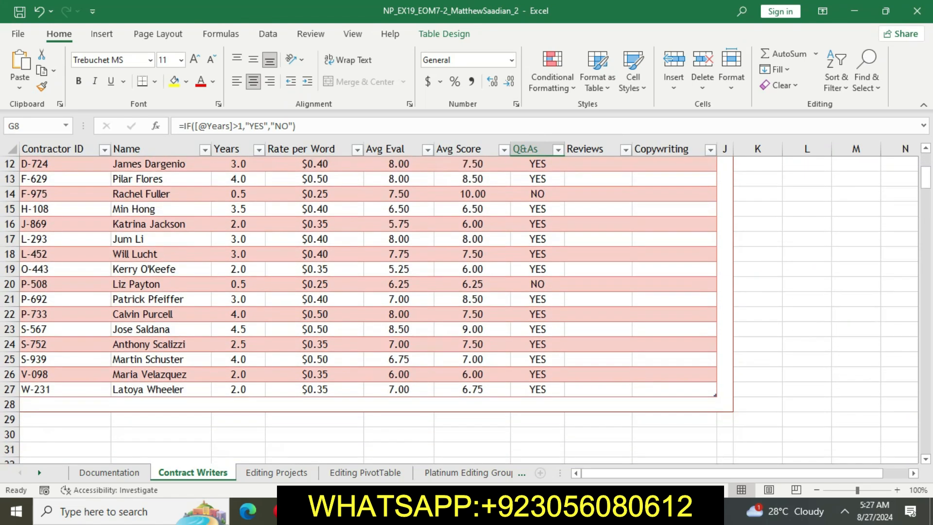
scroll(369, 311, "up", 4)
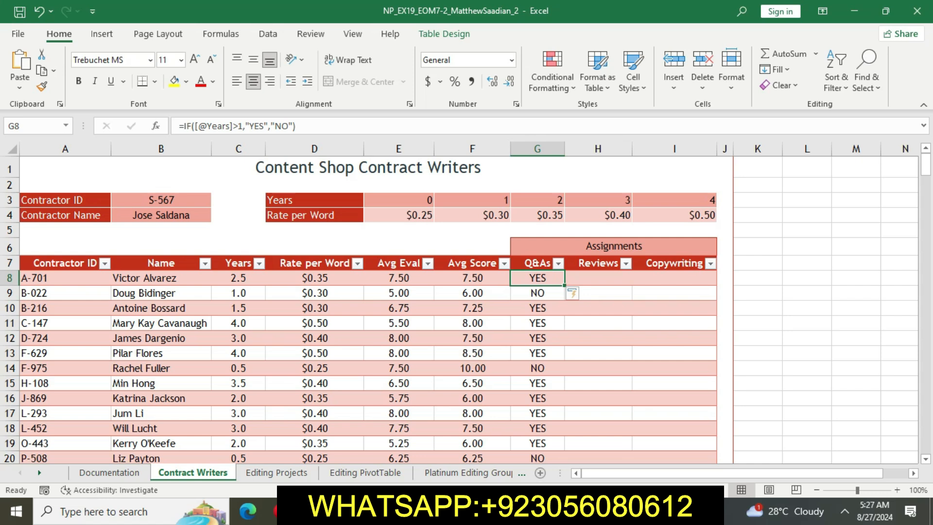
Switch to the Word instructions and remove the yellow highlighting from project step 2.
key("alt+Tab")
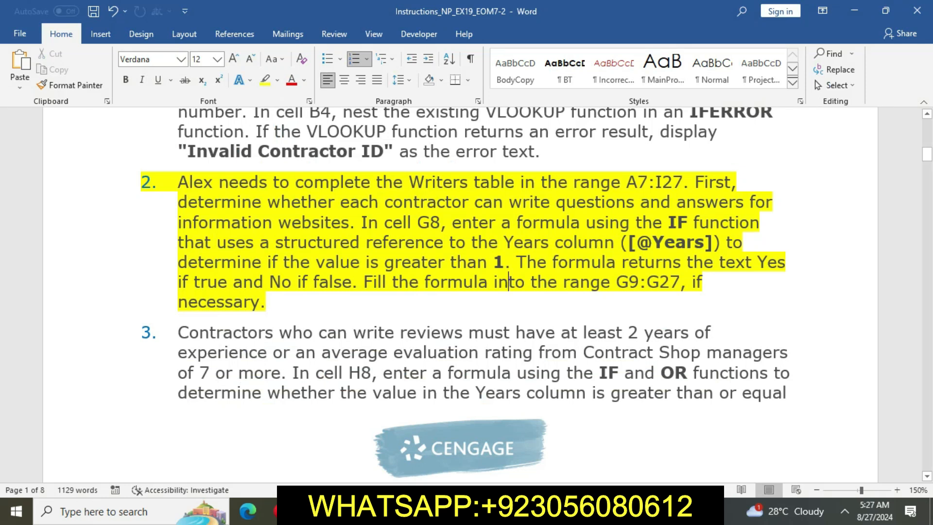
left_click_drag(178, 183, 290, 303)
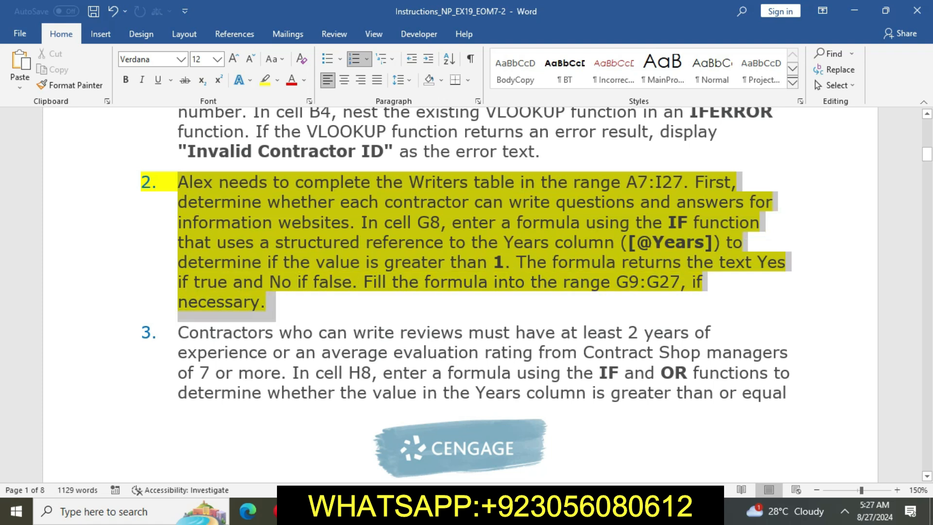
left_click(353, 275)
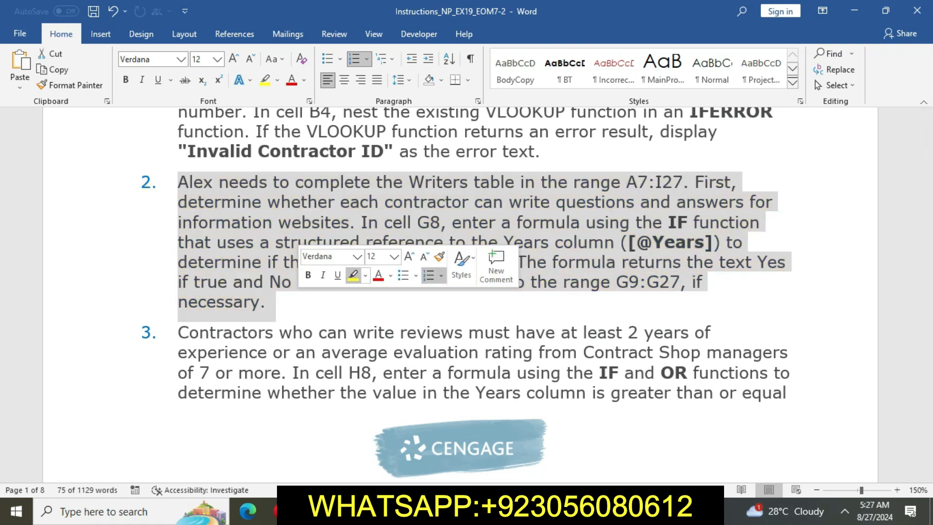
Highlight the whole of project step 3 in yellow and read its requirements for the IF and OR formula in cell H8.
scroll(353, 276, "down", 2)
scroll(461, 295, "down", 4)
scroll(461, 295, "up", 6)
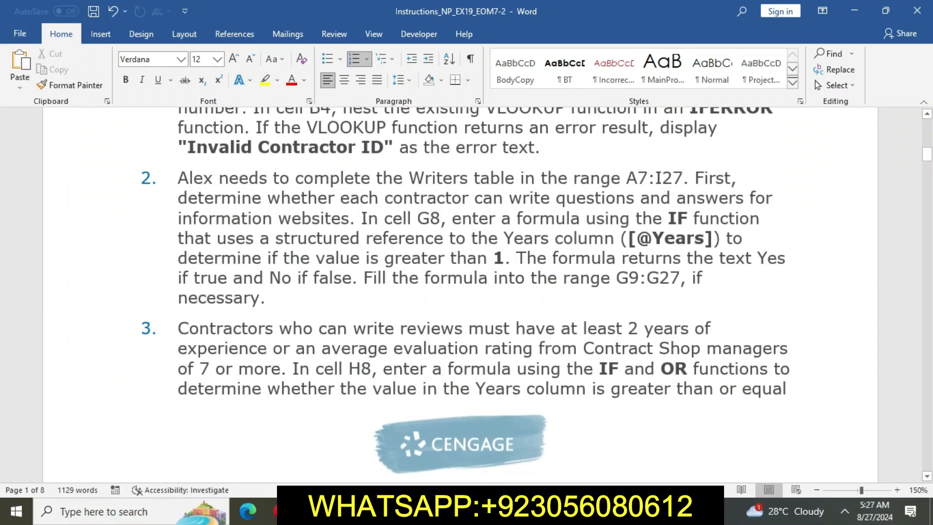
left_click_drag(179, 329, 688, 440)
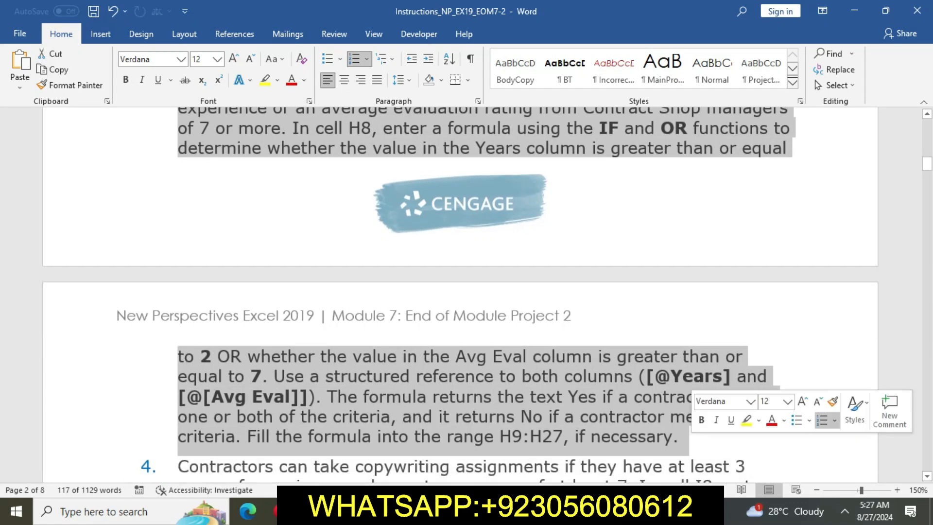
left_click(747, 421)
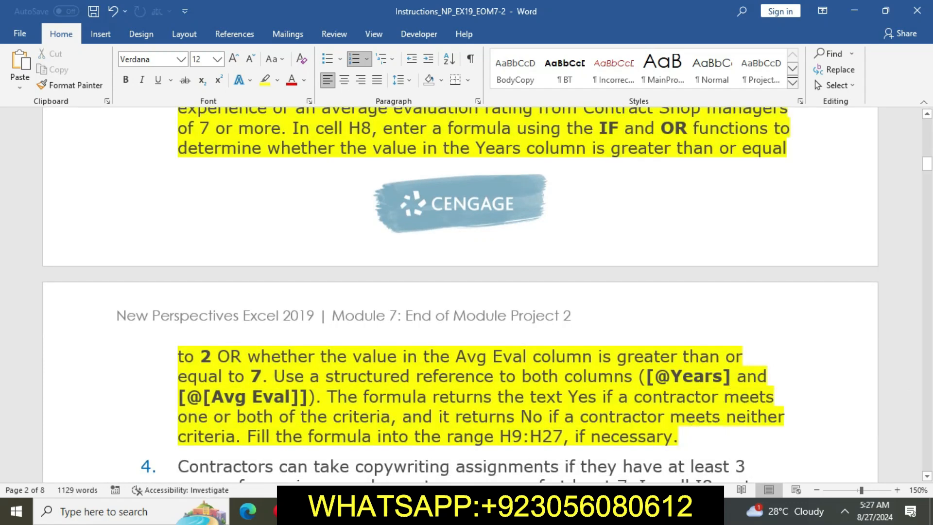
scroll(460, 295, "up", 1)
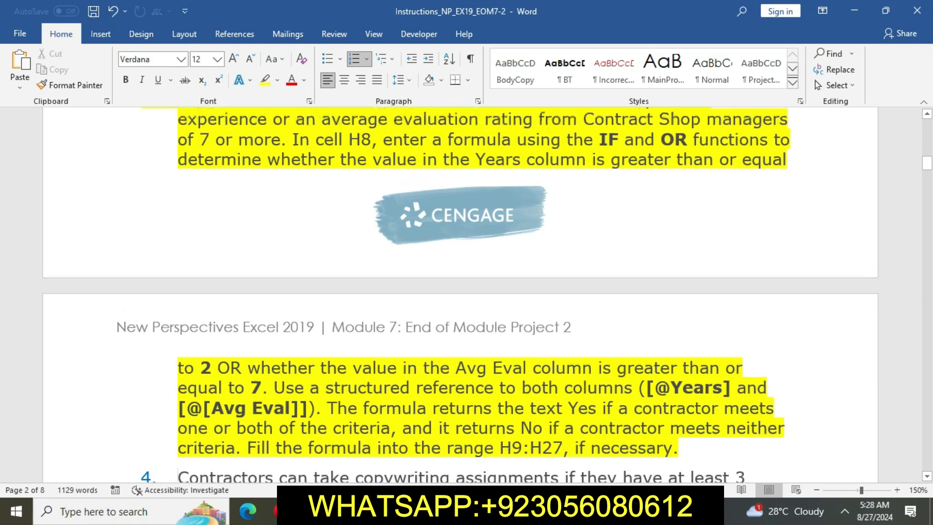
scroll(460, 294, "up", 2)
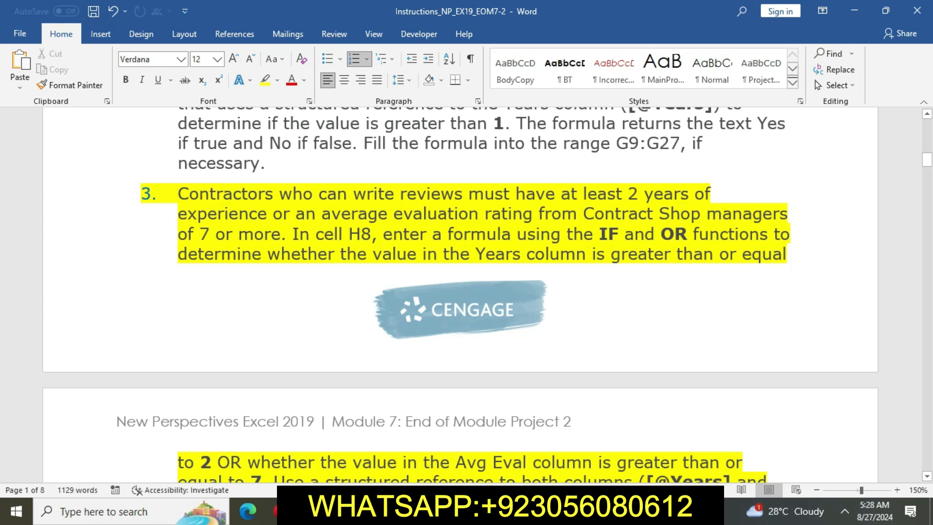
scroll(461, 292, "down", 5)
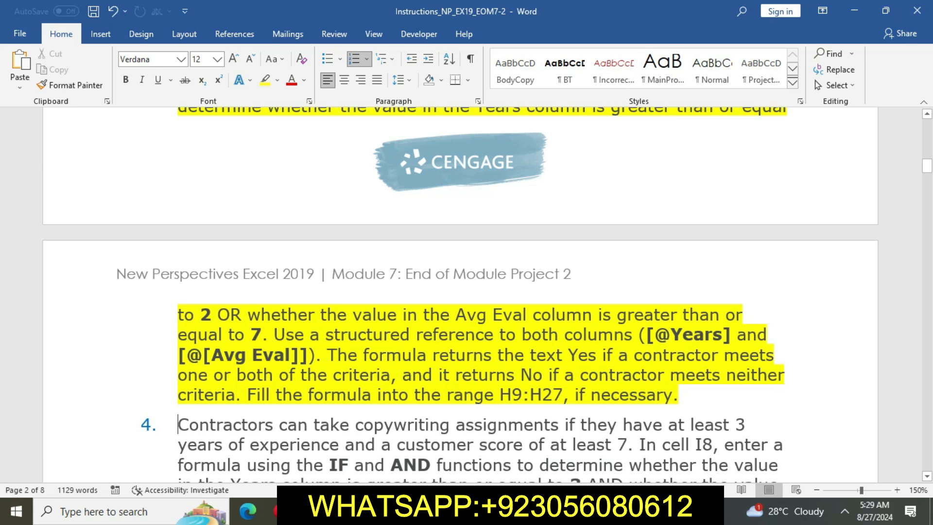
scroll(462, 291, "up", 3)
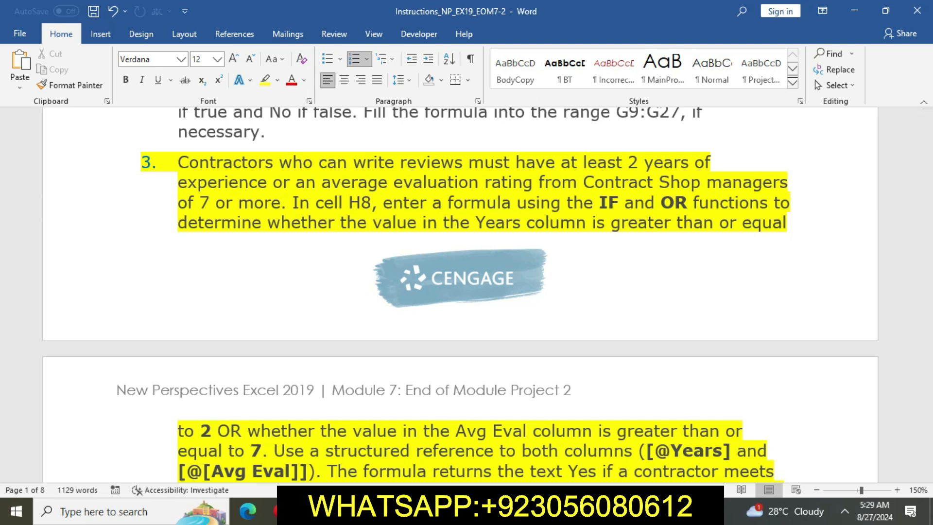
Switch to the Excel workbook, start an IF formula in cell H8 with its function arguments open, and enter OR as the logical test.
key("alt+Tab")
left_click(597, 278)
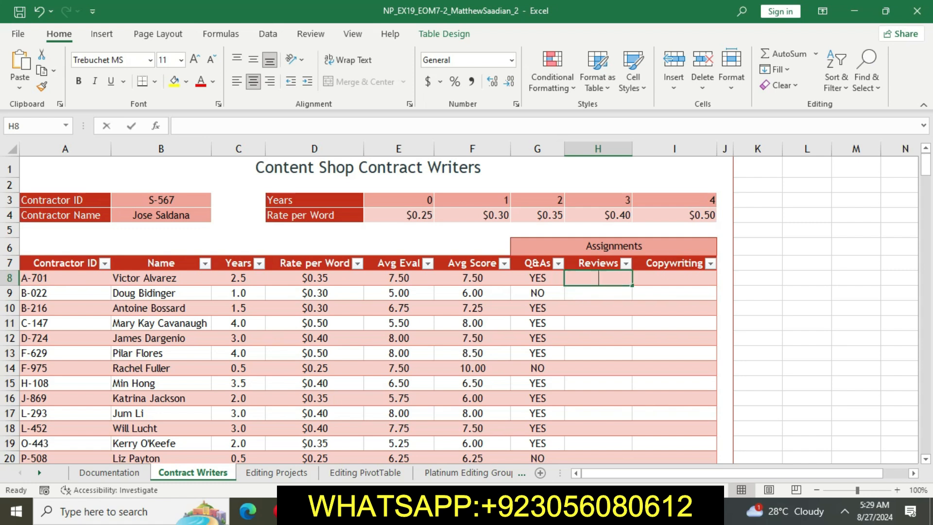
type("=IF")
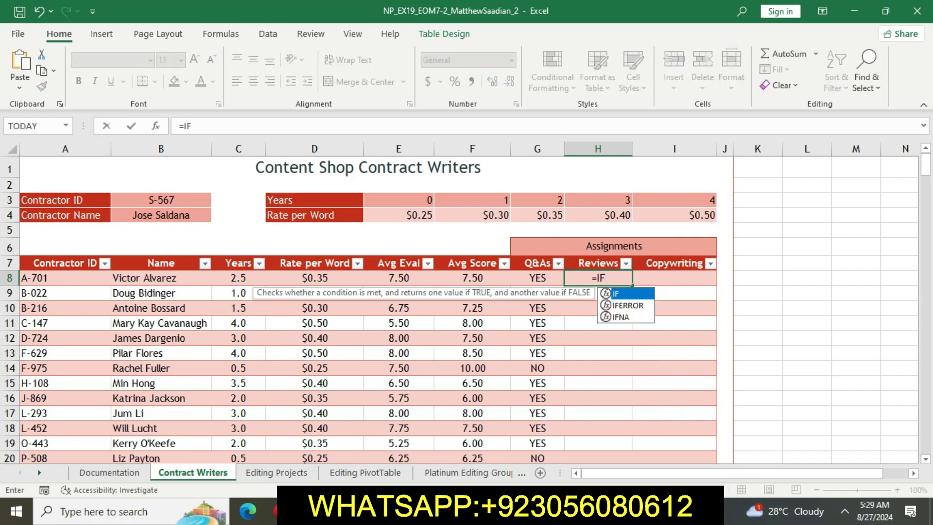
type("(")
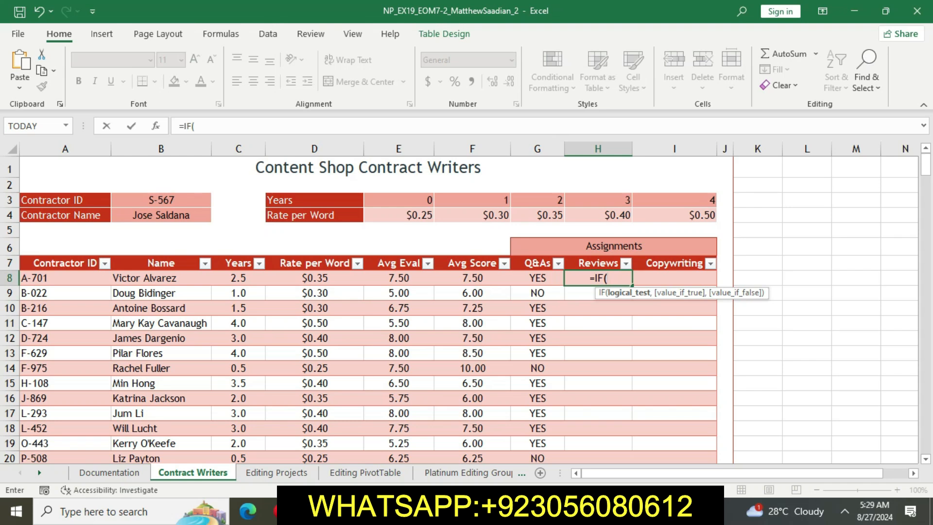
key("ctrl+a")
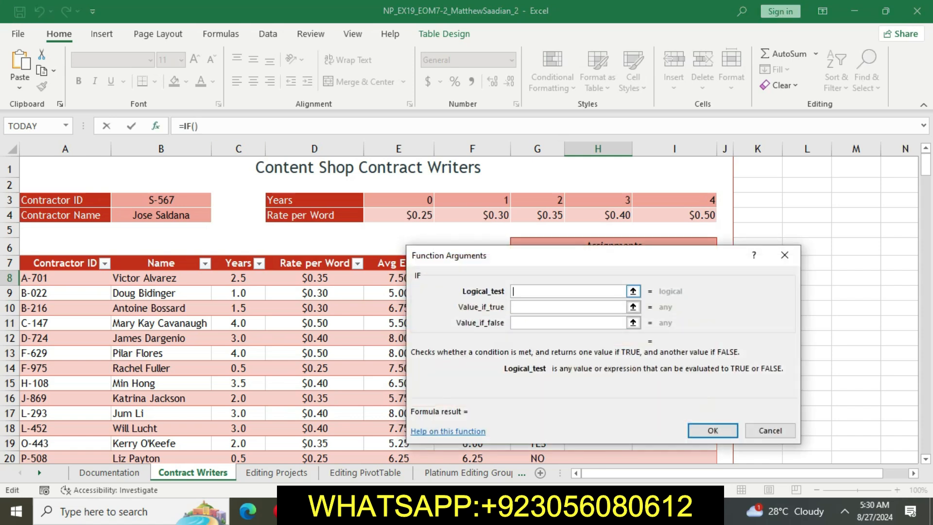
type("OR")
key("Tab")
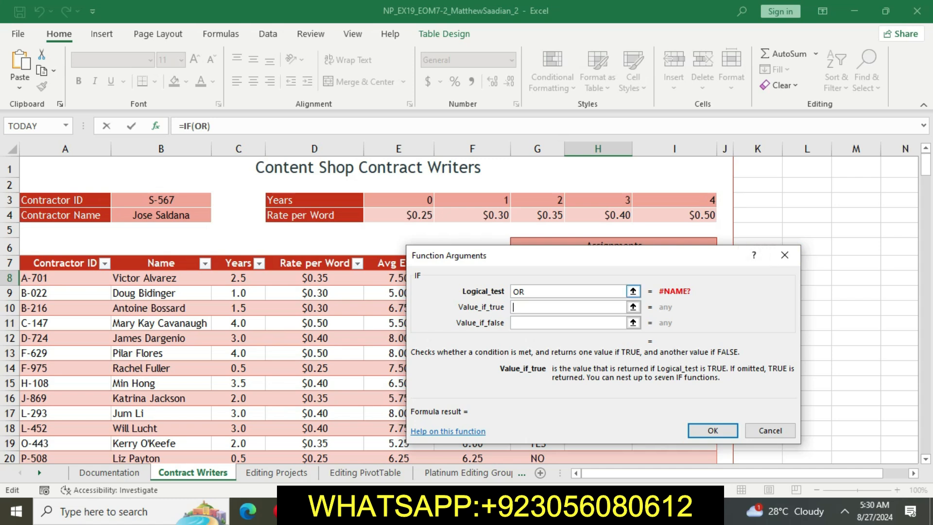
left_click(559, 291)
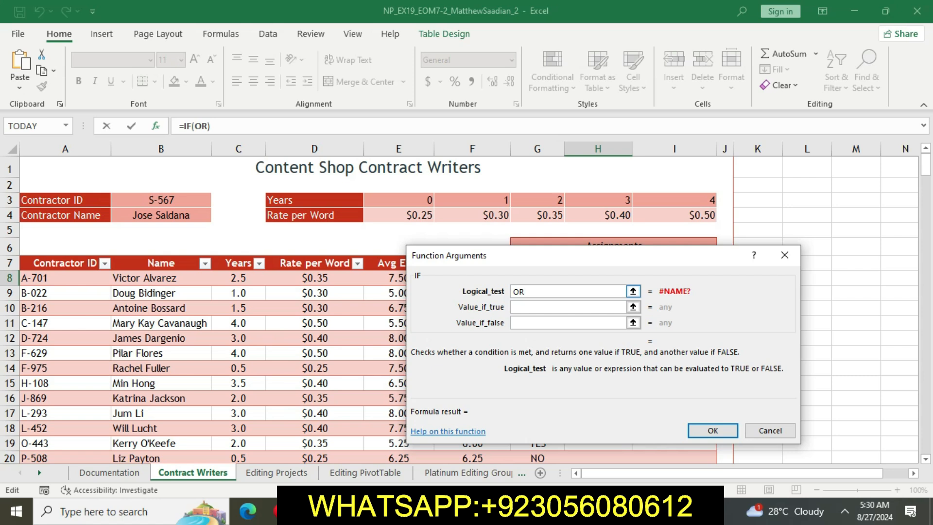
type("+")
left_click(239, 278)
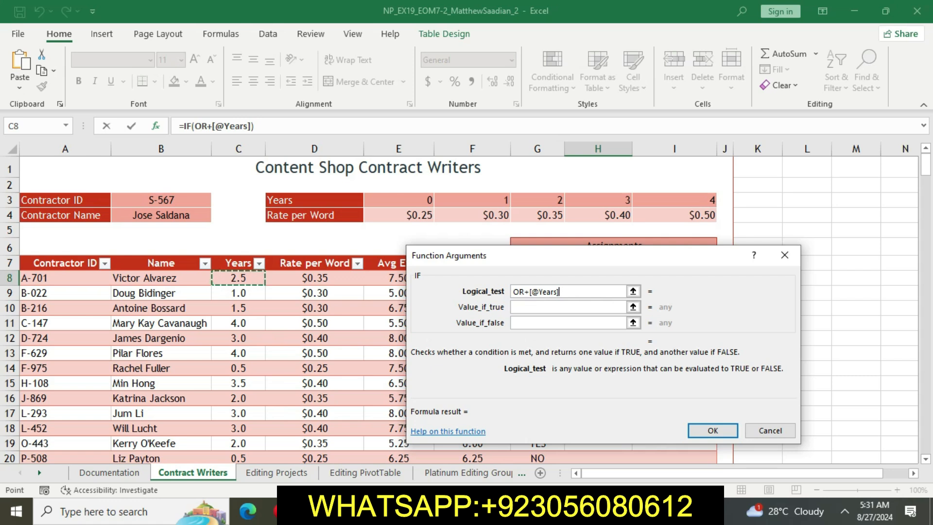
type(">=2")
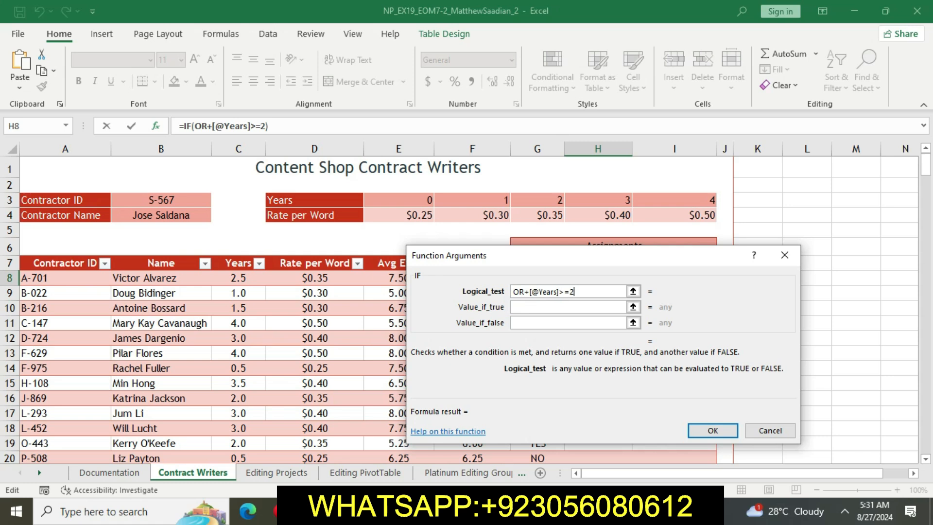
key("BackSpace")
key("BackSpace")
key("BackSpace")
key("BackSpace")
key("BackSpace")
key("BackSpace")
key("BackSpace")
key("BackSpace")
key("BackSpace")
key("BackSpace")
key("BackSpace")
key("BackSpace")
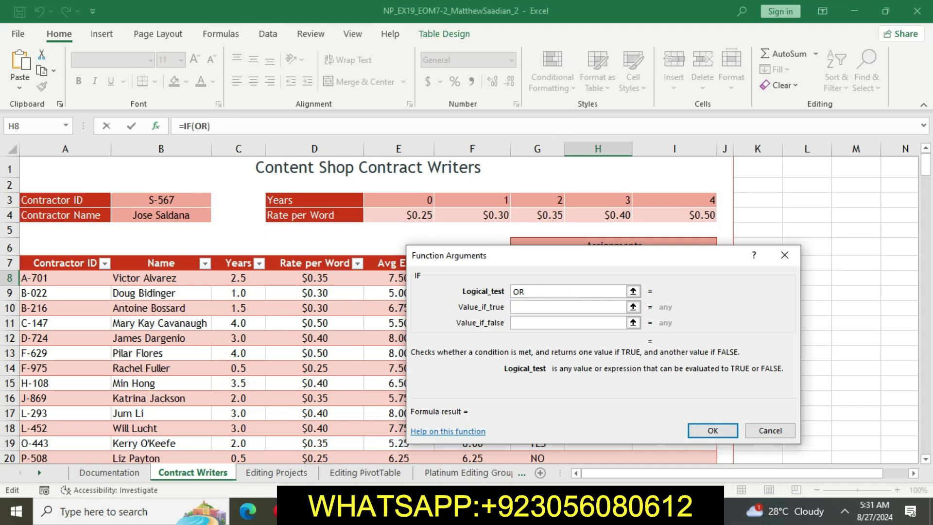
key("BackSpace")
type("R")
left_click(238, 278)
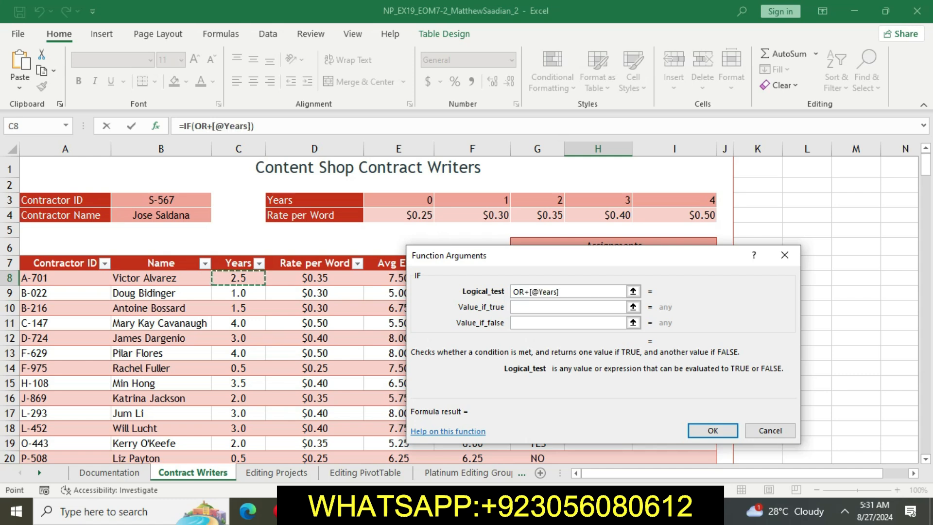
type(">=2")
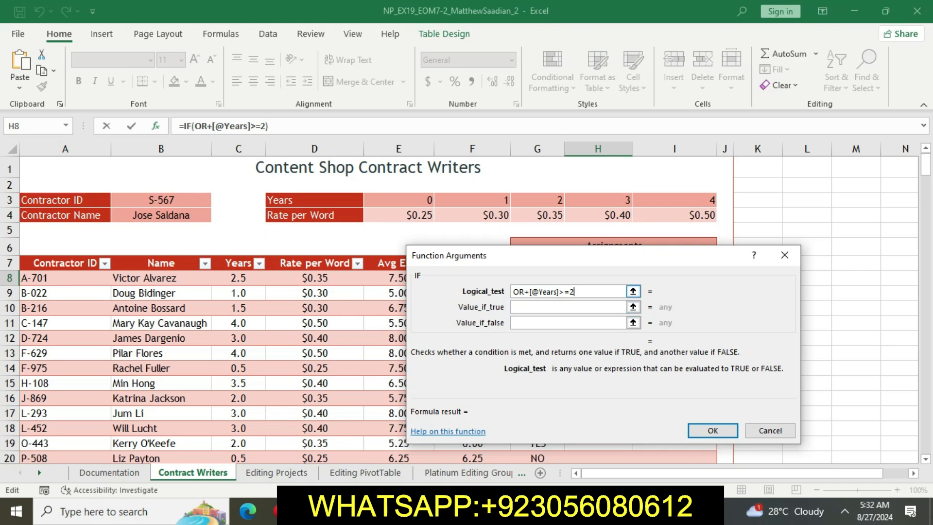
left_click(386, 278)
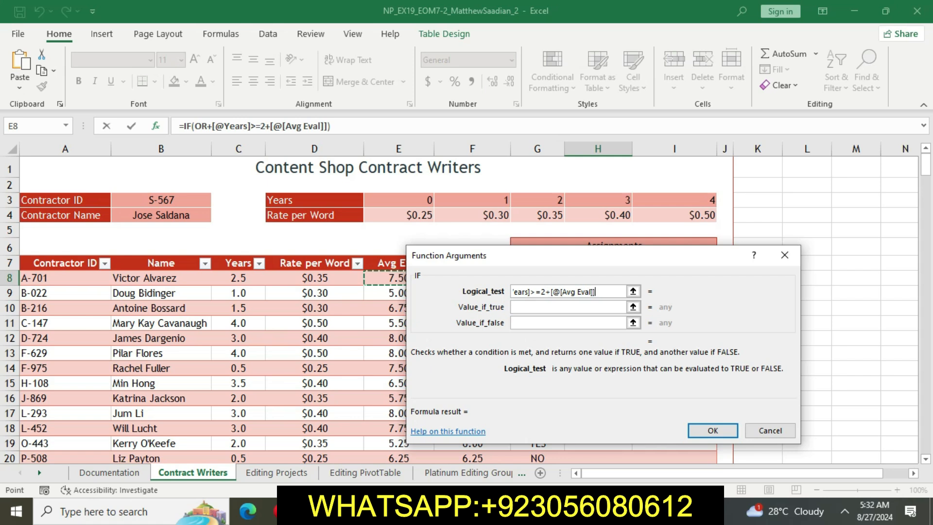
type(">+7")
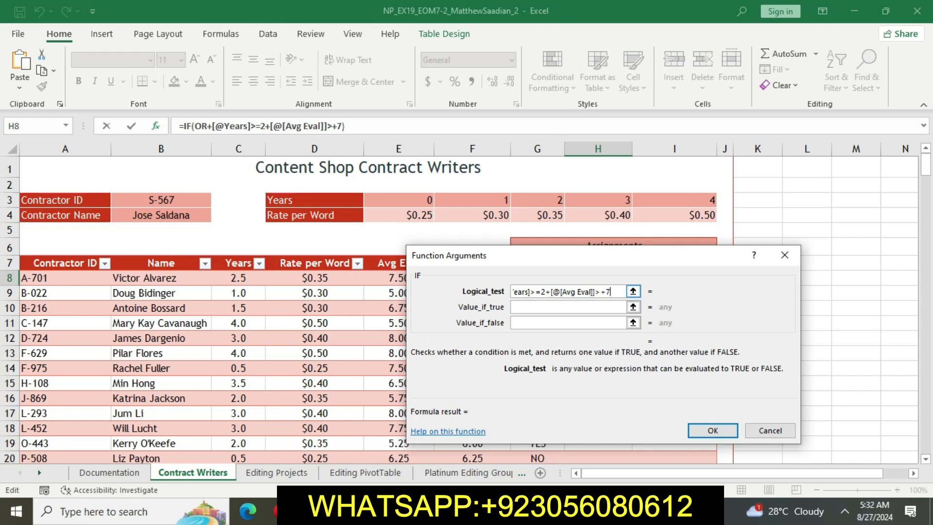
Complete the IF formula in H8 with "YES" if true and "NO" if false.
left_click(568, 307)
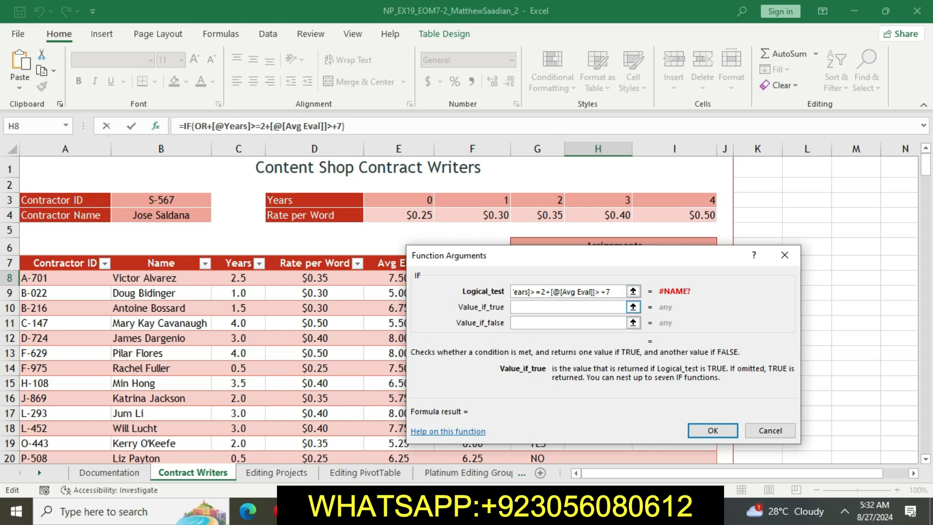
type("YES")
left_click(568, 323)
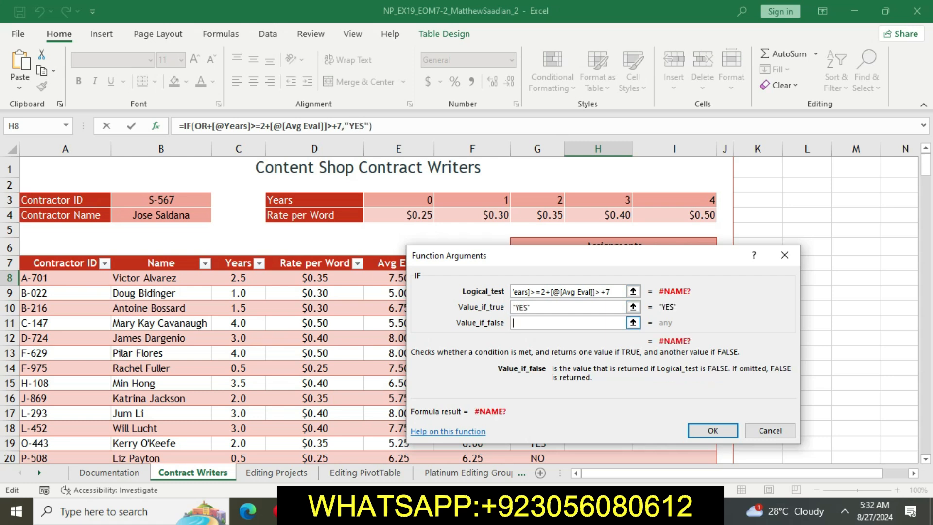
type("NO")
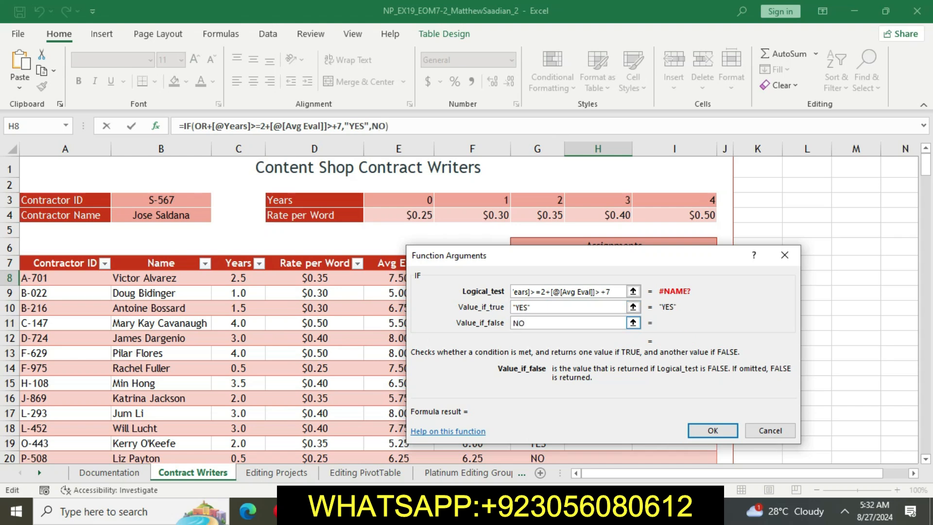
key("Return")
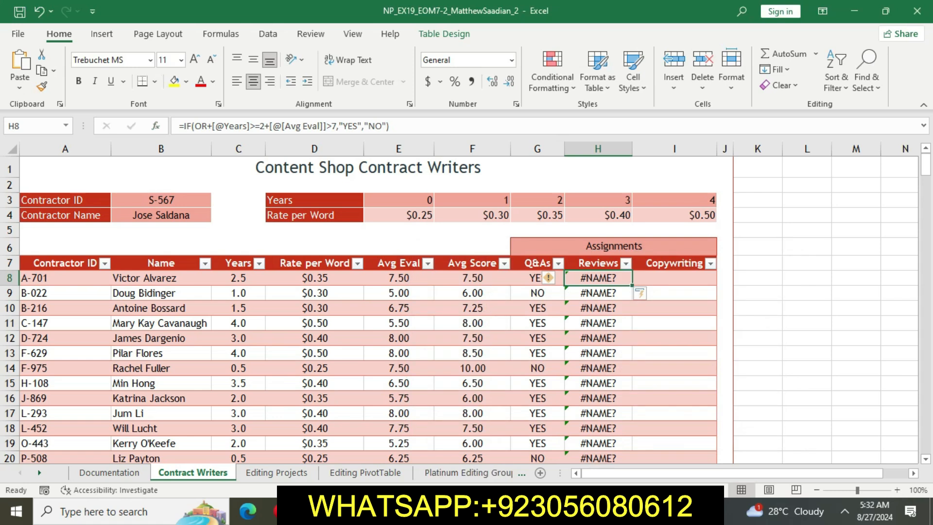
Switch back to the Word instructions and remove the yellow highlighting from project step 3.
key("alt+Tab")
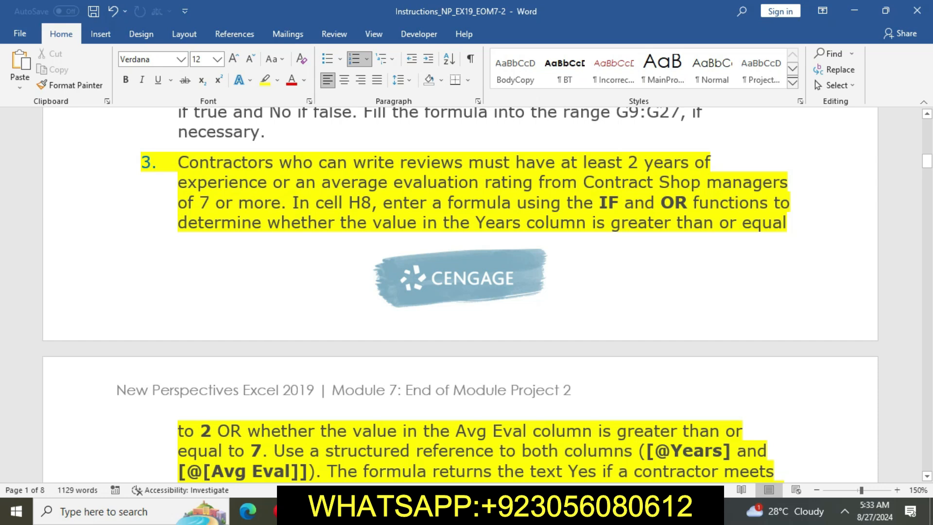
scroll(461, 295, "down", 2)
scroll(460, 294, "up", 2)
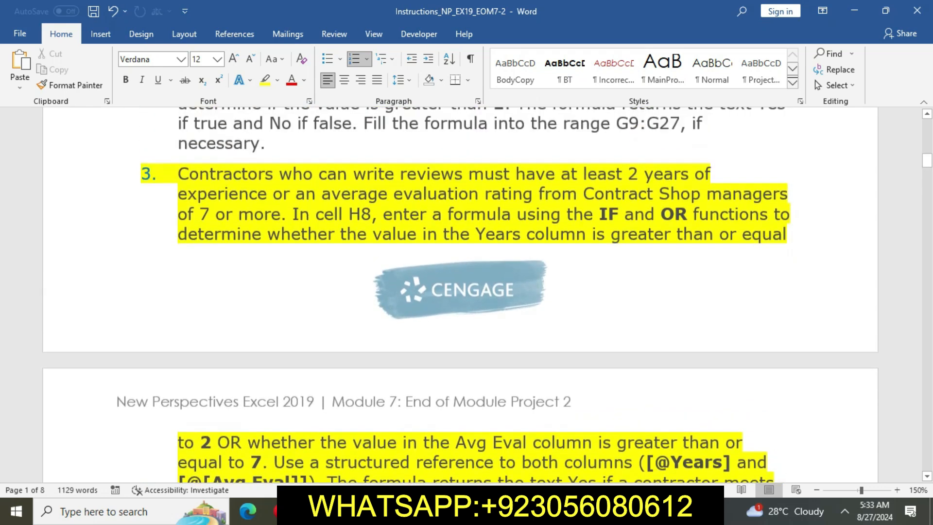
left_click_drag(179, 176, 680, 416)
left_click(740, 390)
Look through the remaining project steps and the final figures of the finished worksheets in the instructions.
scroll(461, 291, "down", 10)
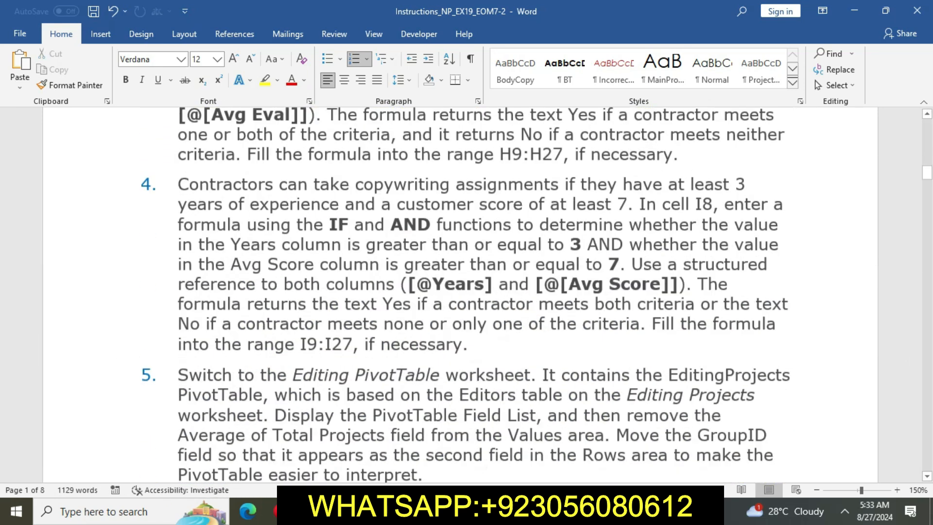
scroll(461, 291, "down", 15)
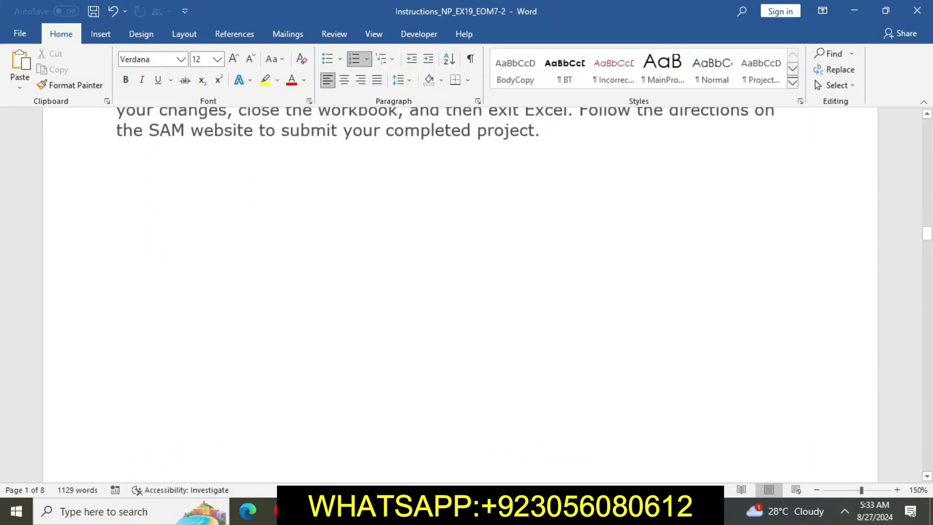
scroll(460, 292, "down", 20)
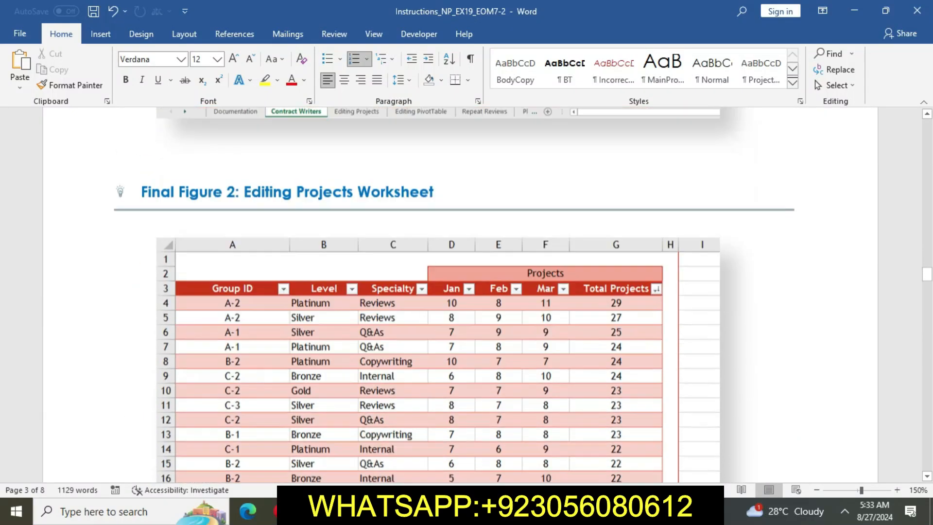
scroll(460, 291, "down", 10)
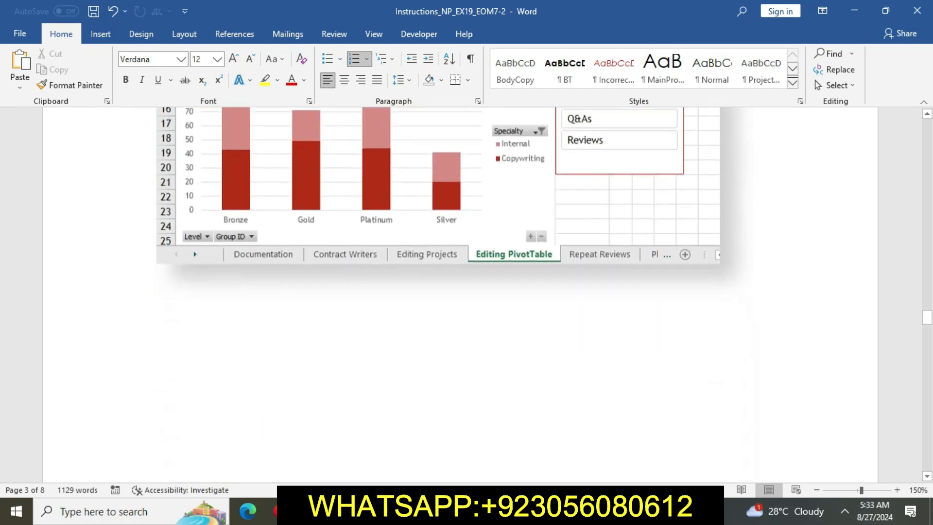
scroll(461, 292, "down", 10)
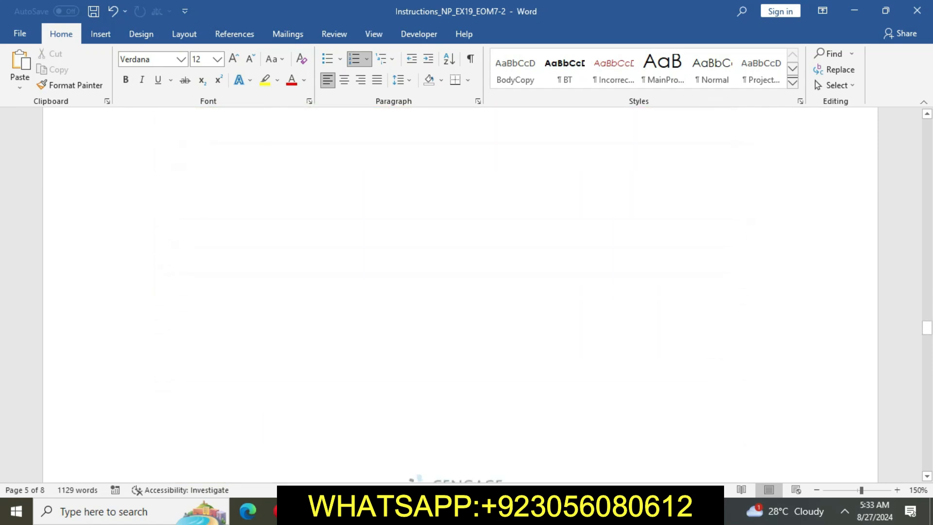
scroll(460, 291, "down", 10)
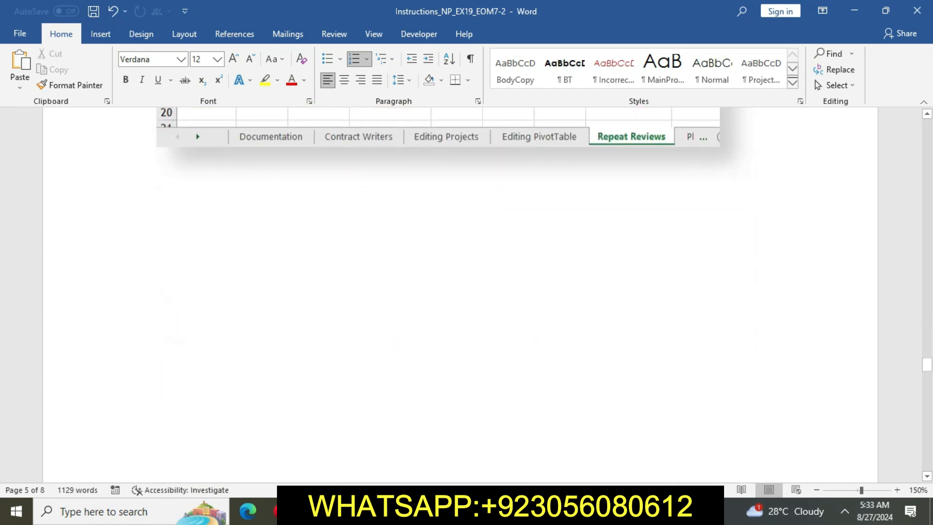
scroll(461, 292, "down", 15)
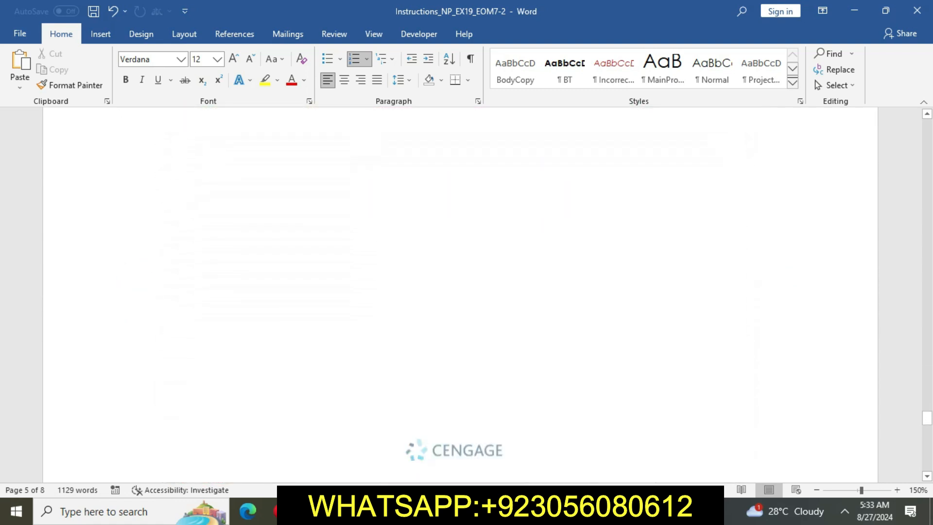
scroll(460, 292, "down", 10)
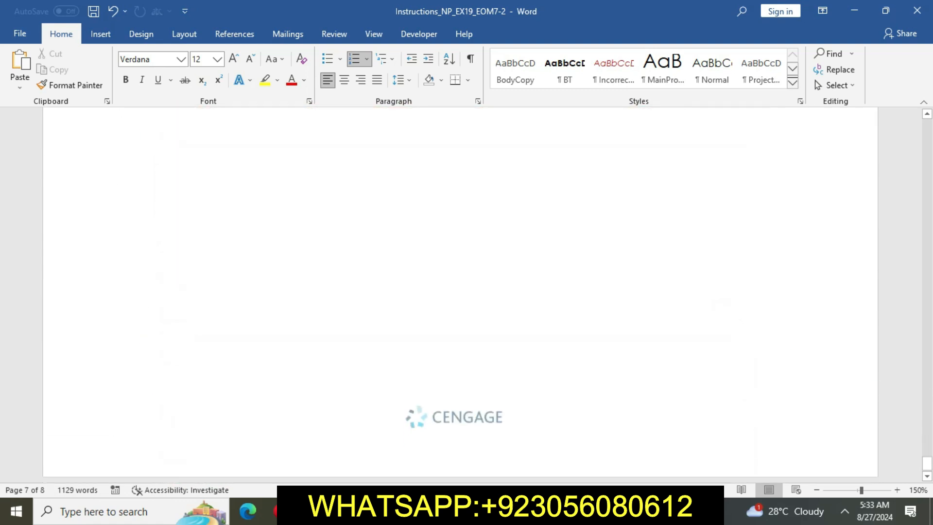
scroll(461, 291, "up", 20)
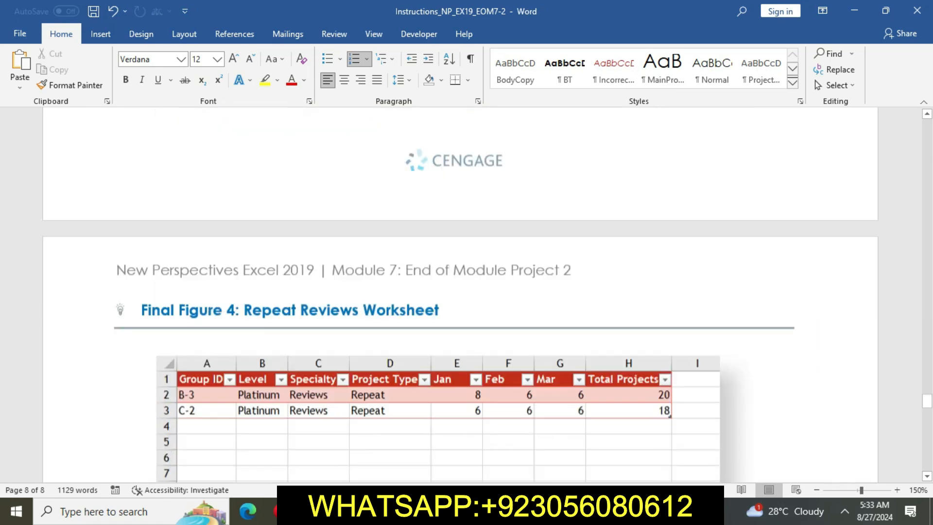
scroll(460, 291, "up", 20)
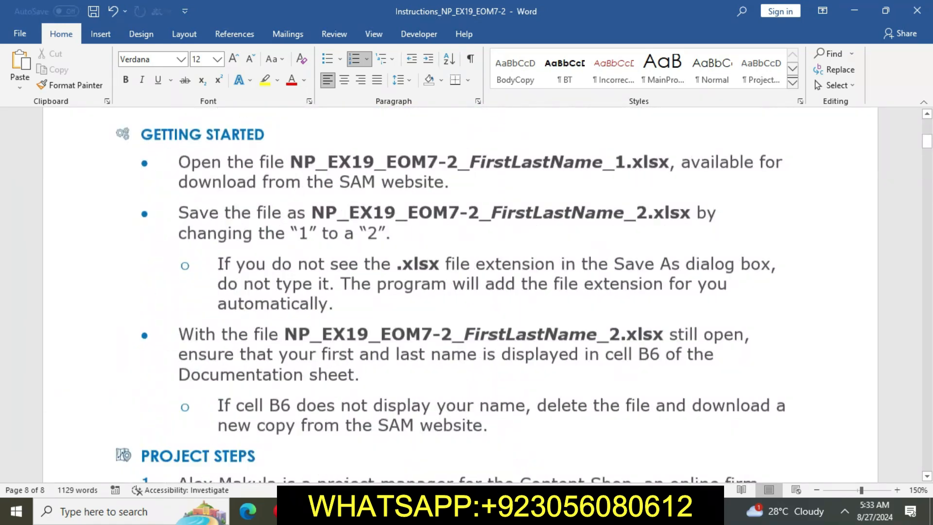